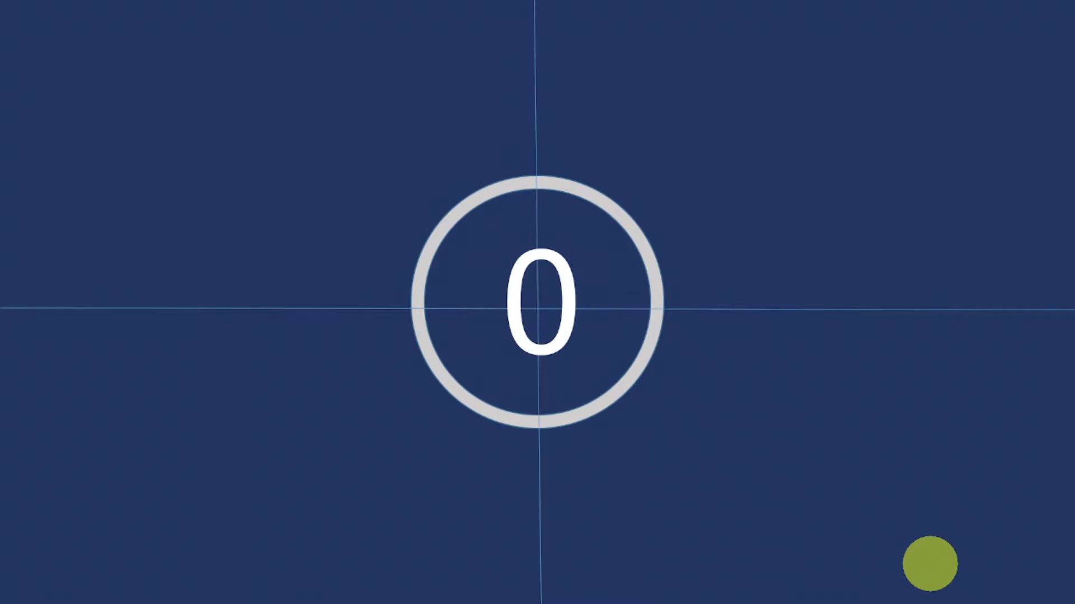
- Stop the countdown slideshow preview with End Show from the right-click menu
right_click(849, 508)
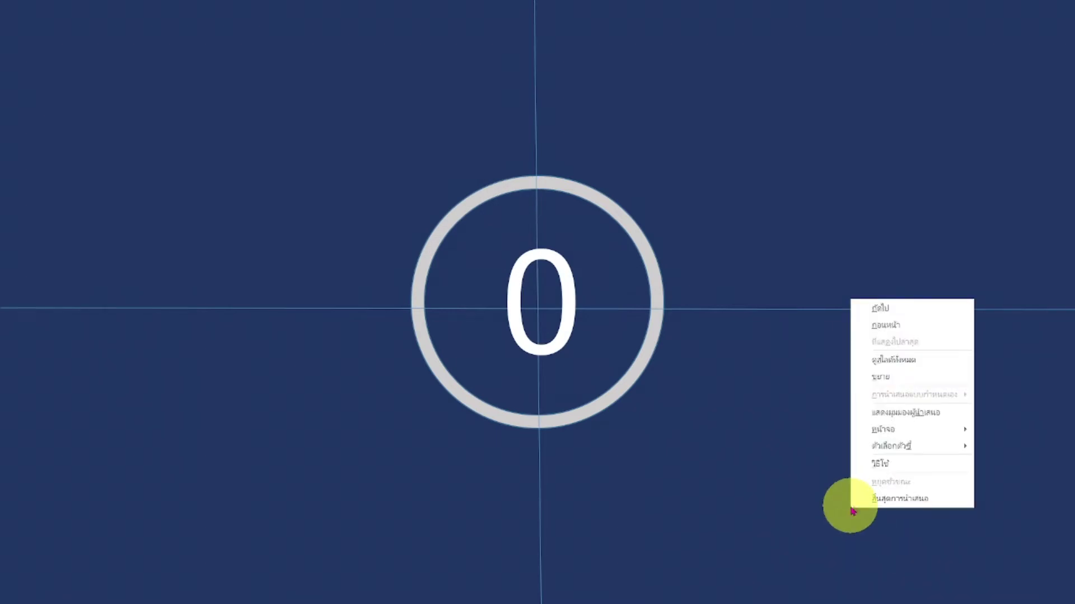
click(882, 497)
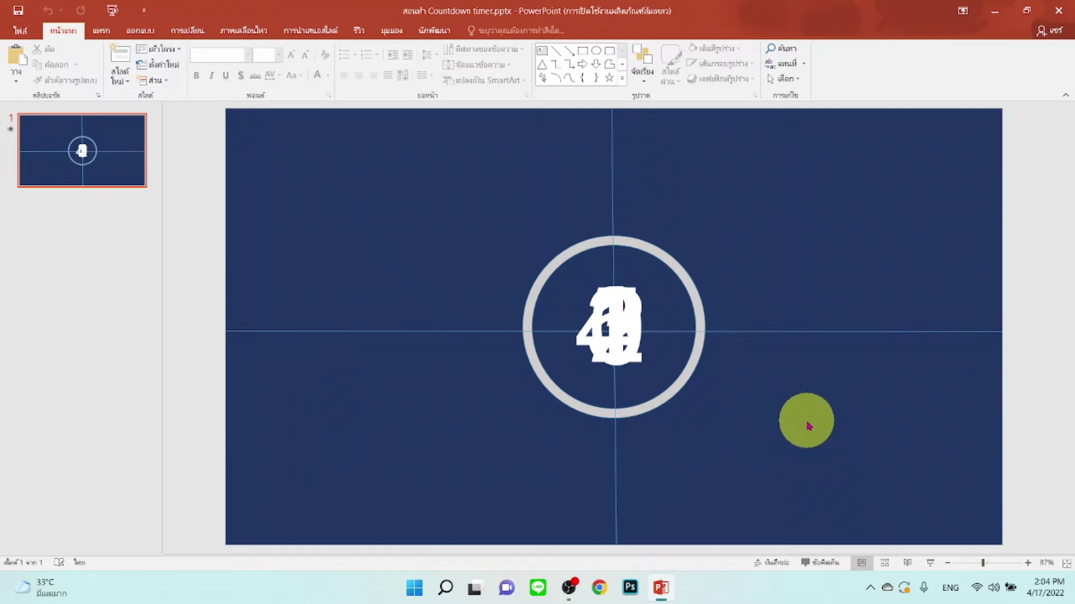
- Replay the countdown slideshow, then insert a blank second slide after slide 1
click(931, 565)
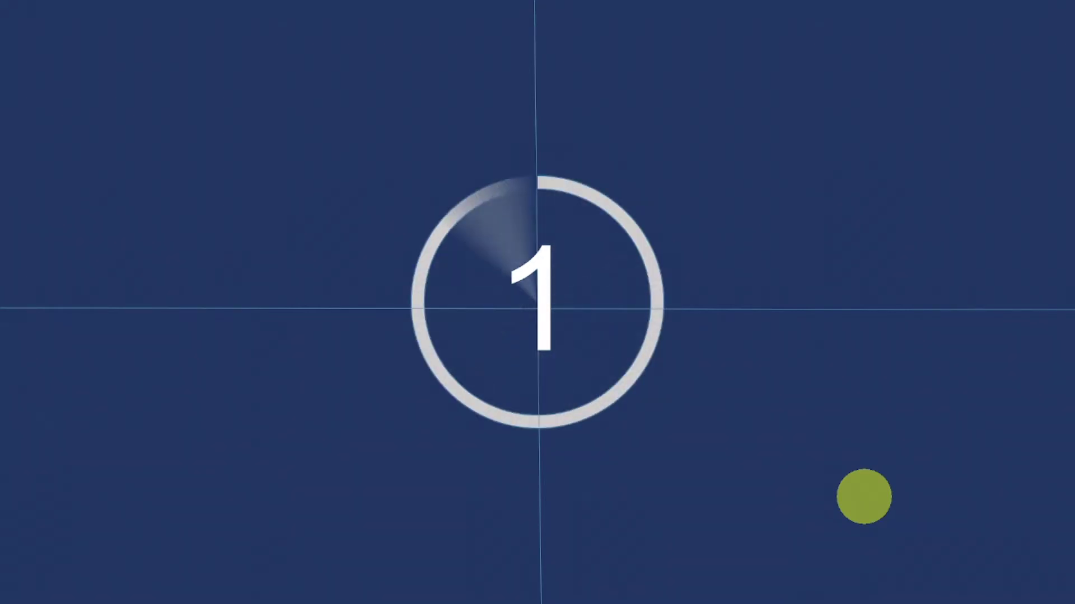
right_click(865, 501)
click(888, 489)
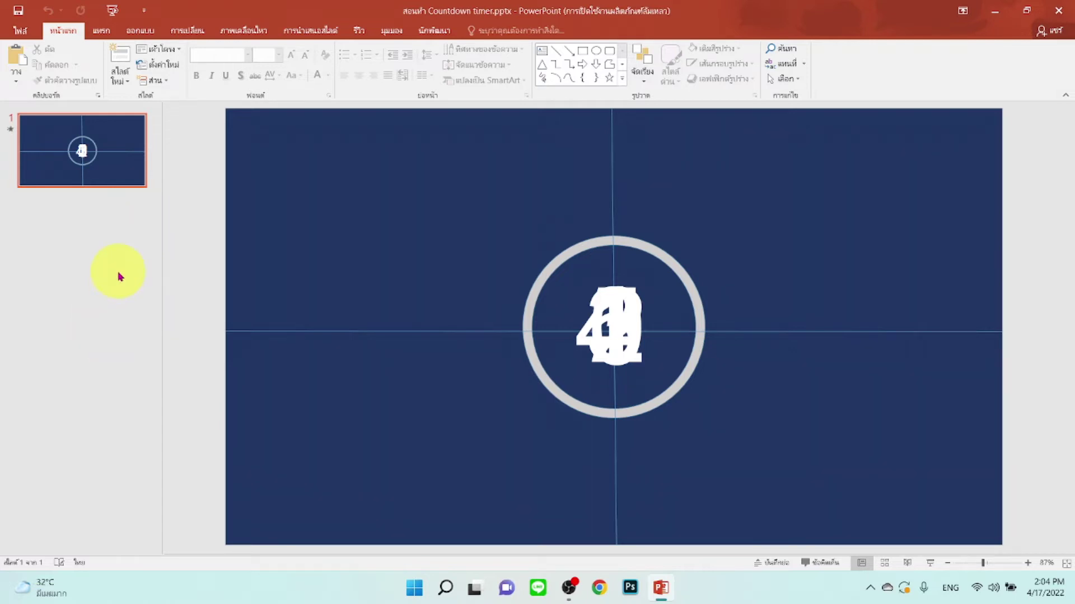
click(89, 202)
key(Return)
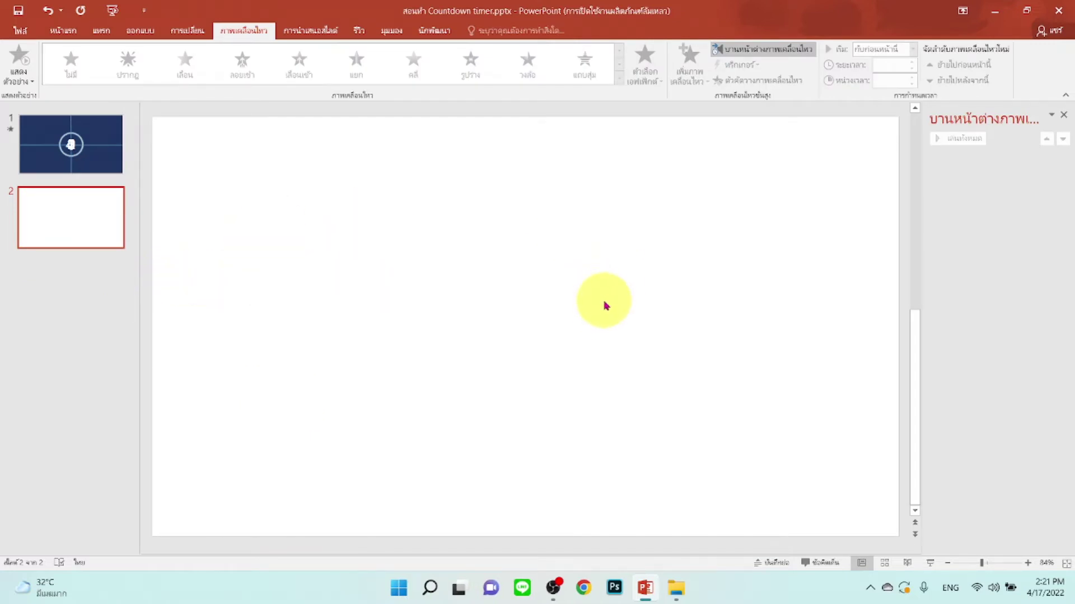
- Fill slide 2's background with solid dark navy, then close the Animation and Format Background panes
right_click(367, 299)
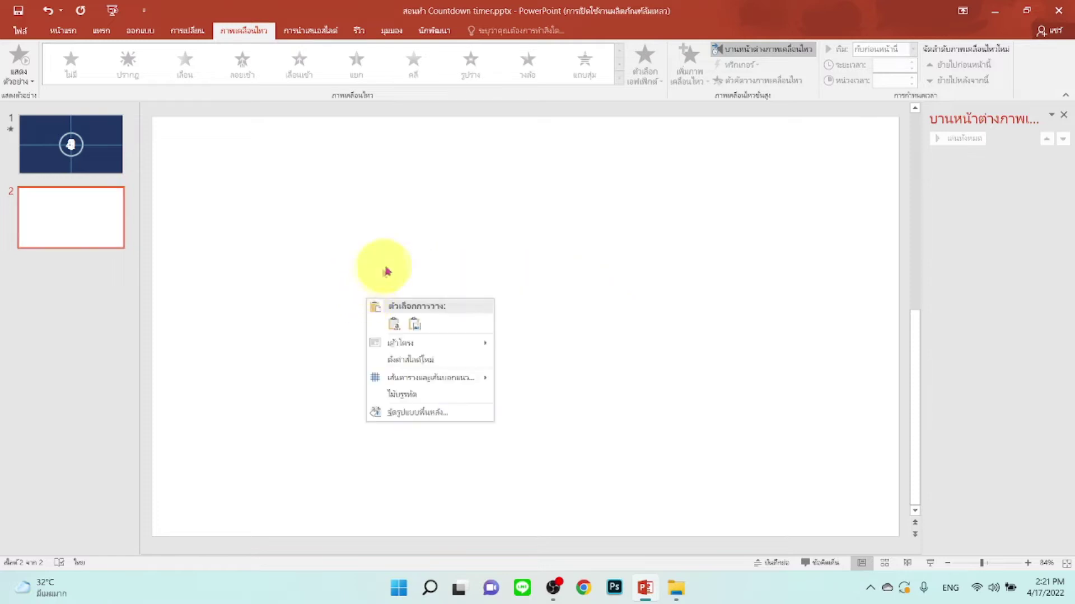
click(430, 414)
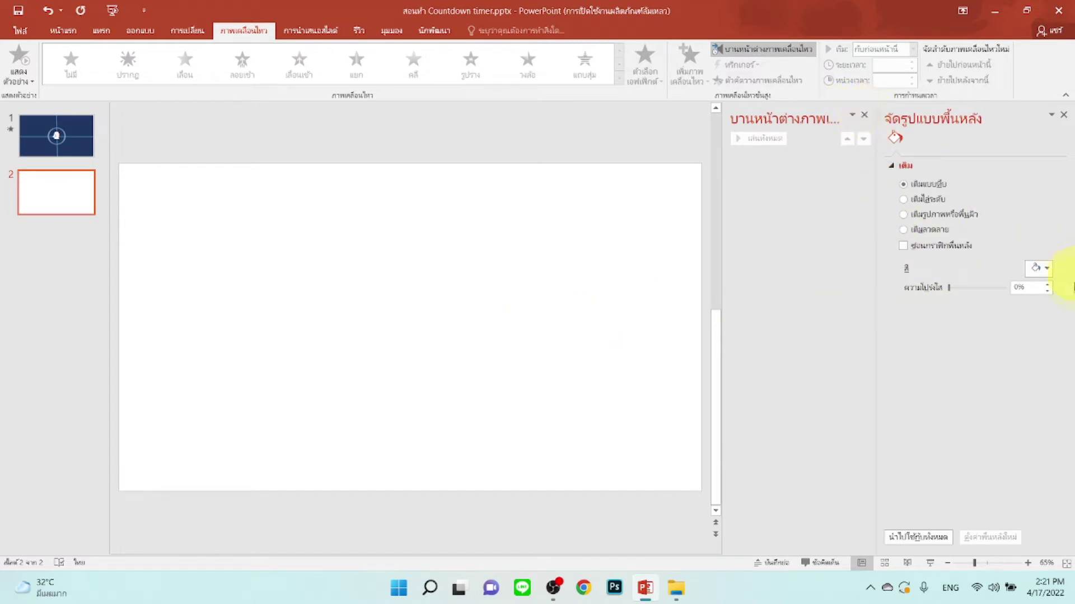
click(1046, 270)
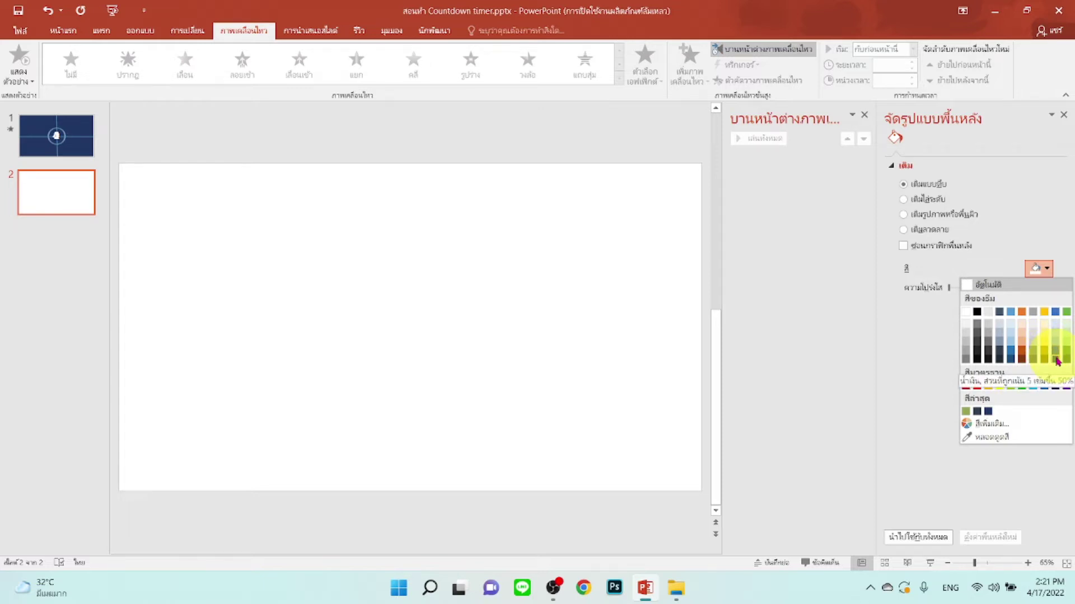
click(1057, 361)
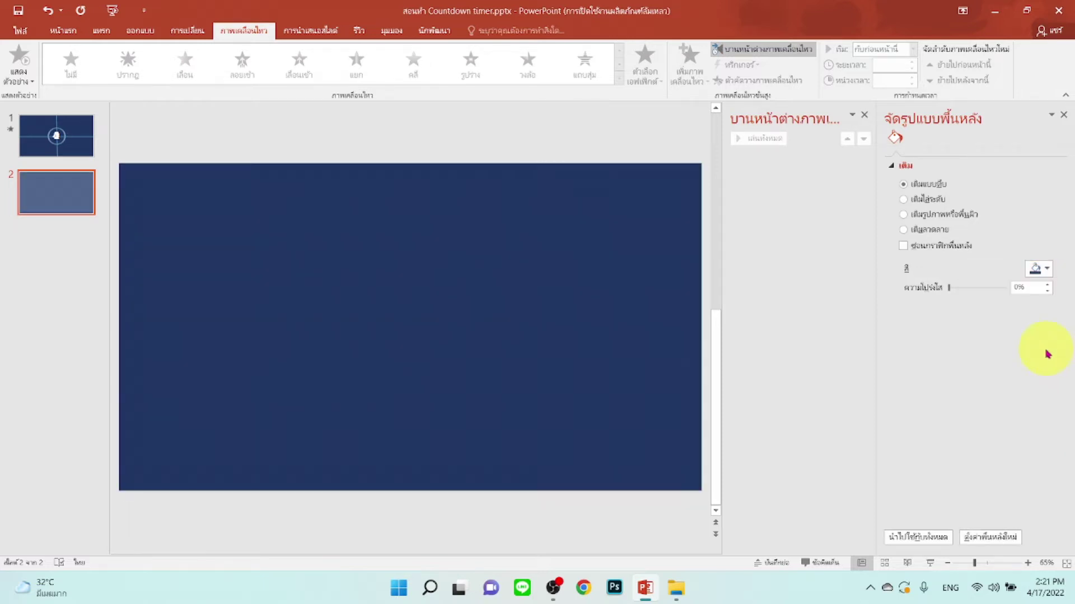
click(866, 119)
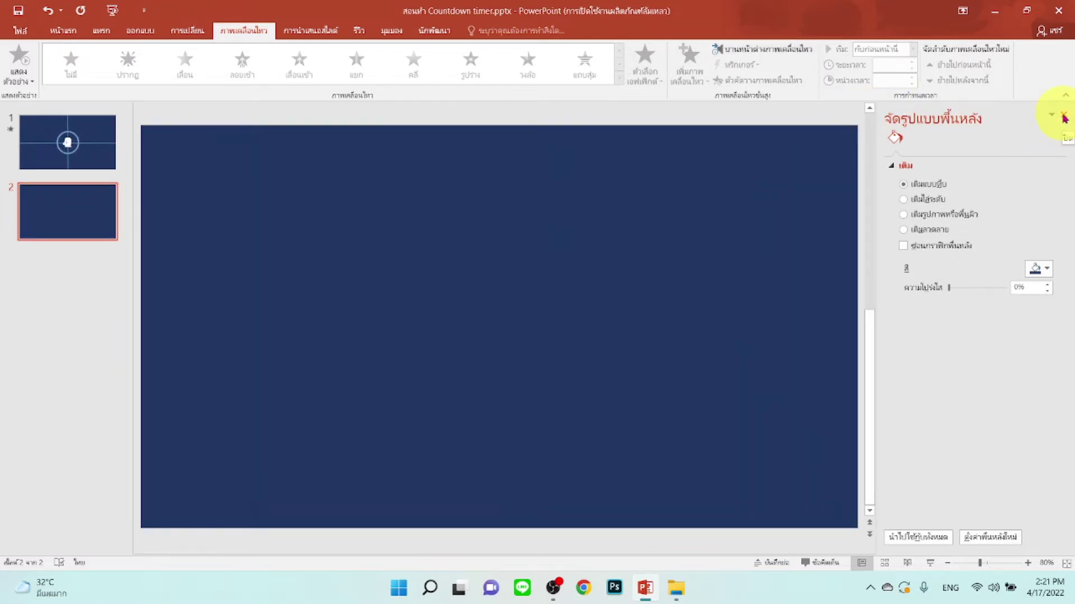
click(1063, 117)
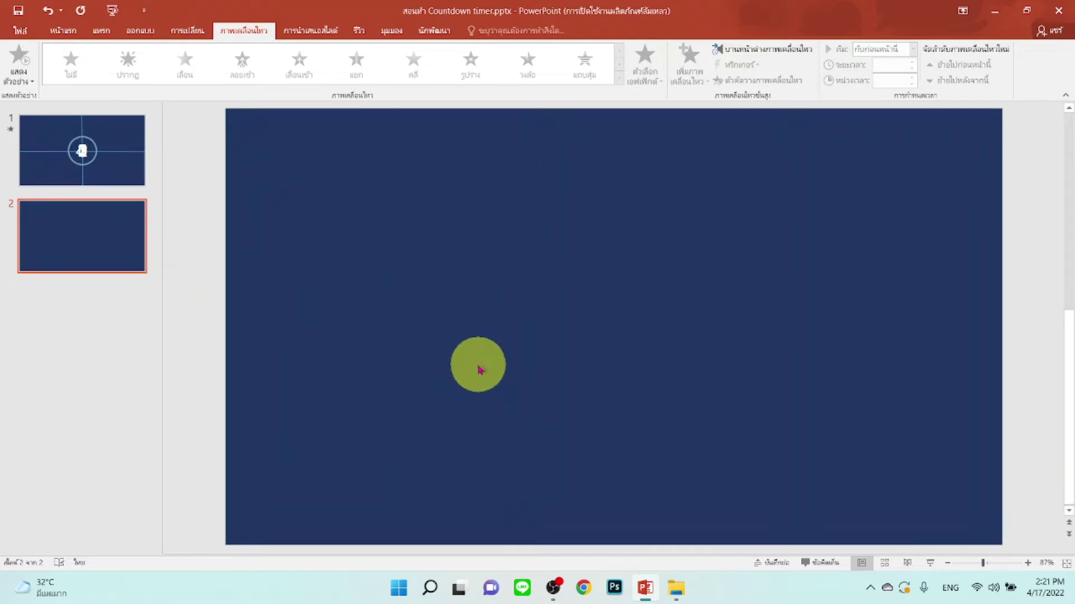
- Draw a straight horizontal line across the full width of slide 2
click(102, 33)
click(205, 83)
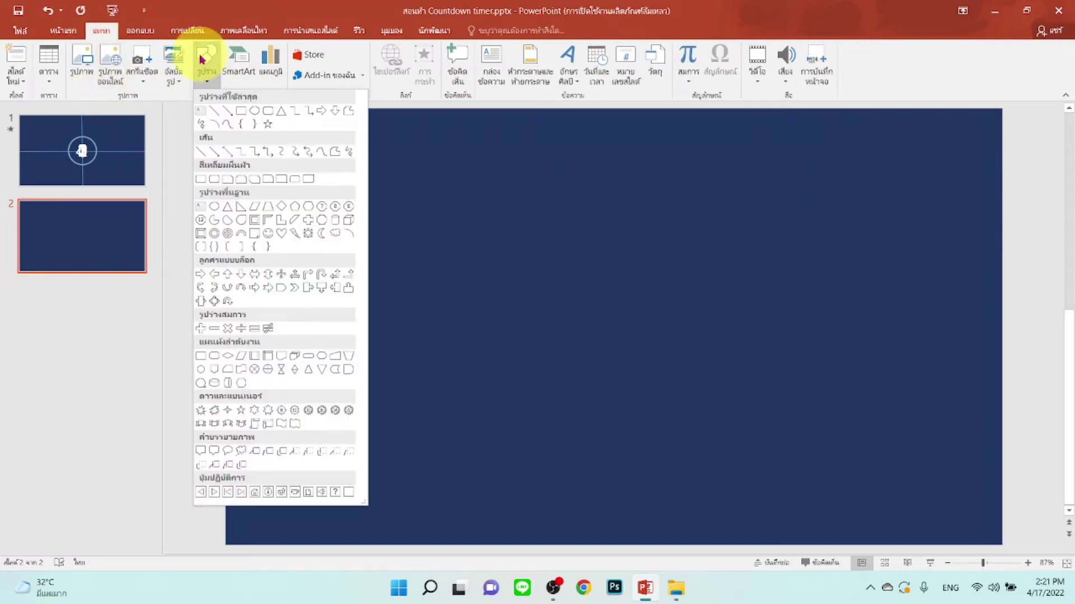
click(214, 114)
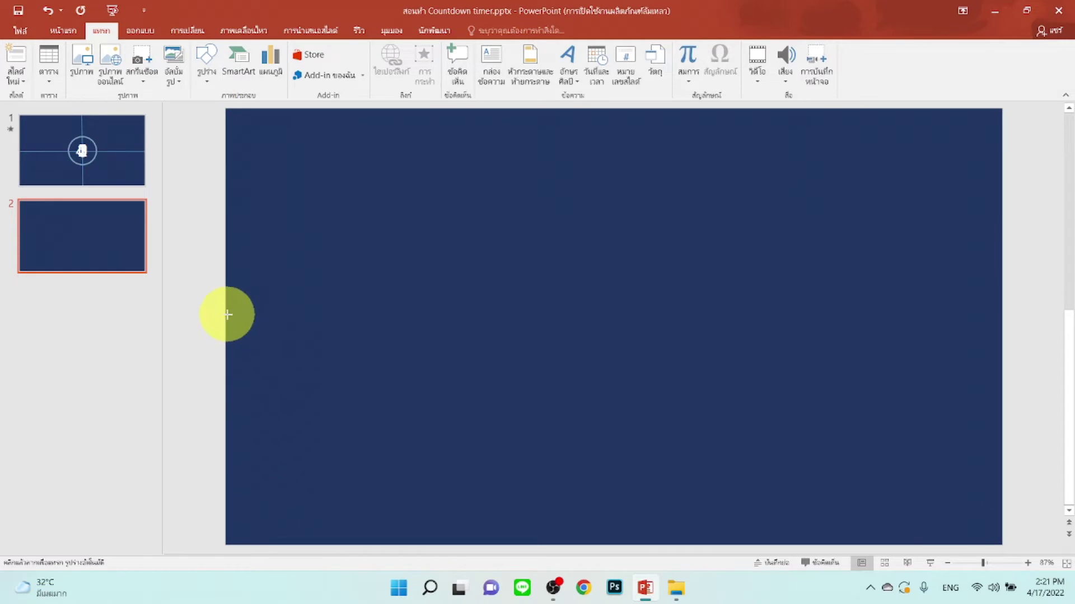
drag(226, 315, 999, 312)
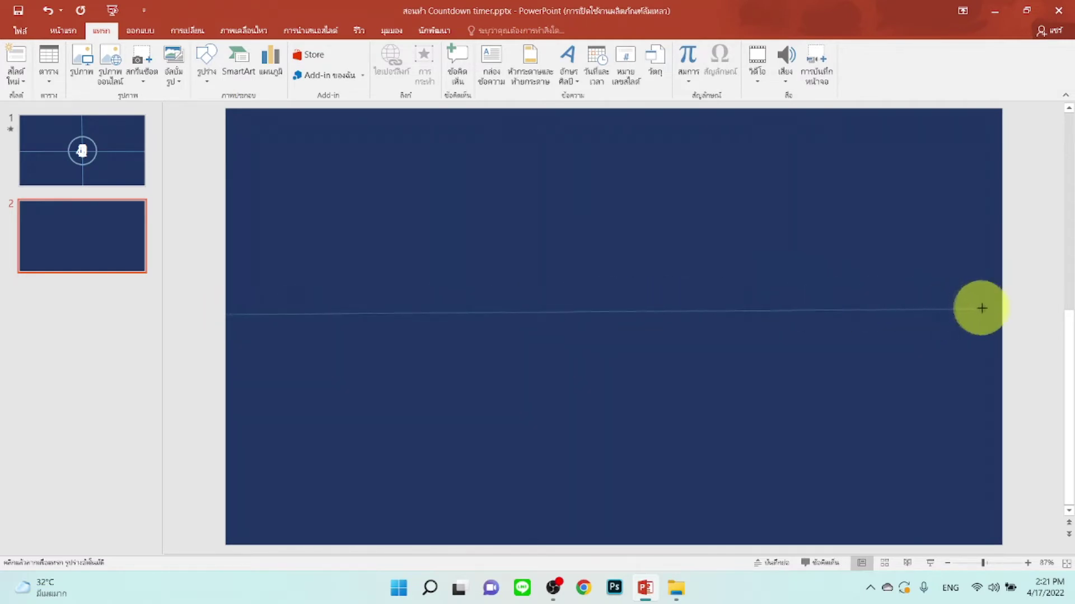
drag(1002, 317, 1001, 315)
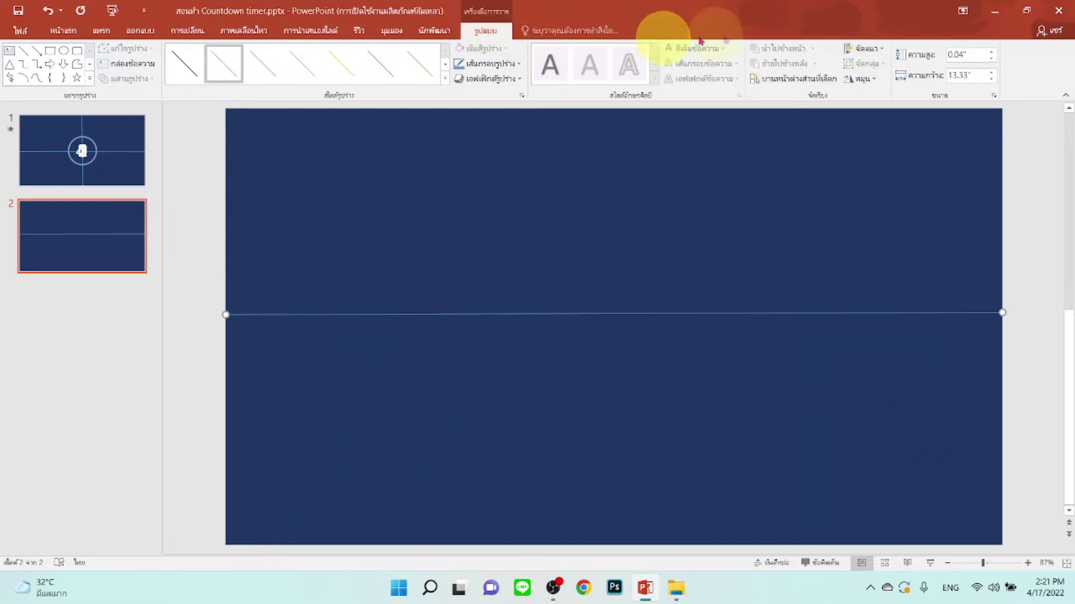
- Centre the line on the slide with Align Center and Align Middle
click(864, 48)
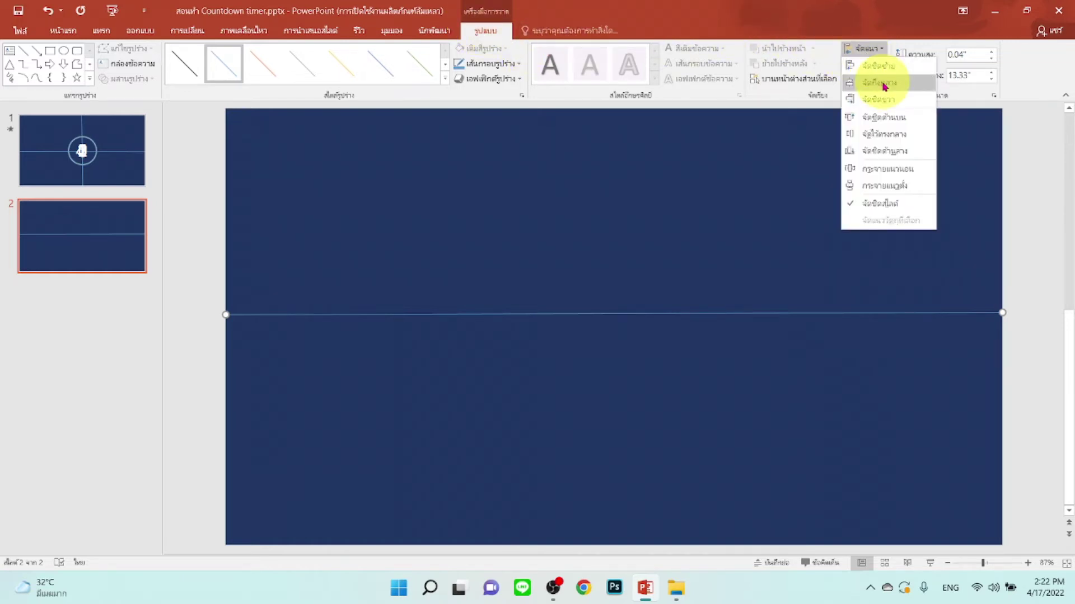
click(881, 84)
click(873, 48)
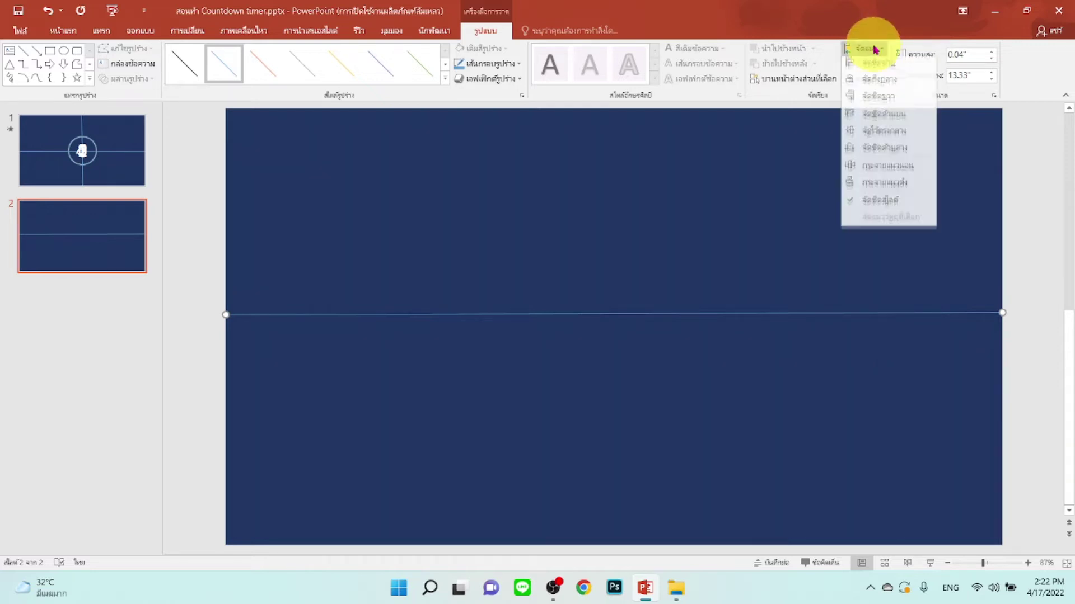
click(887, 136)
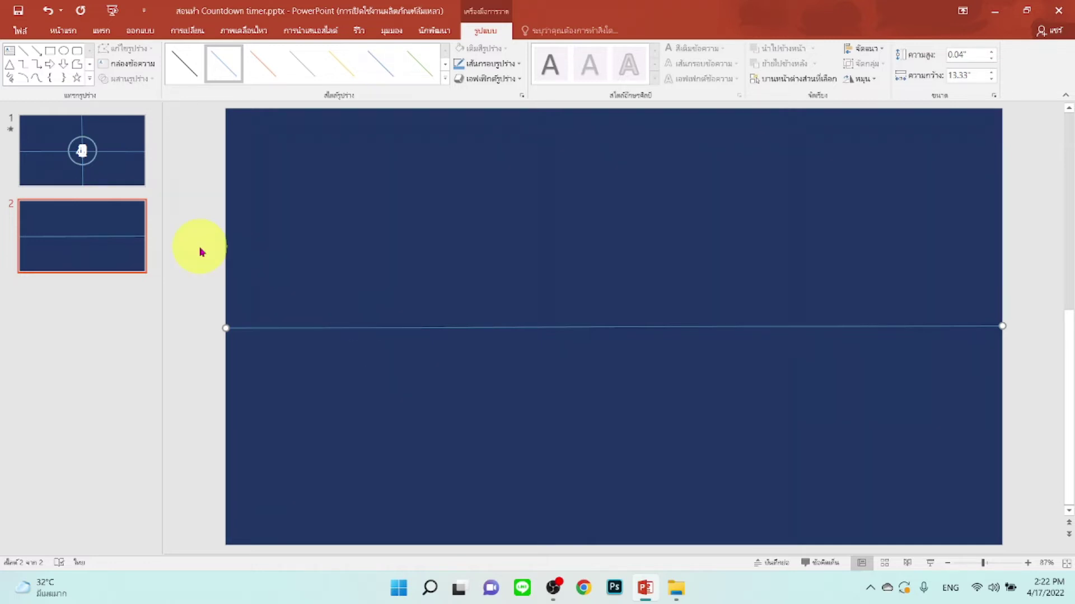
- Duplicate the horizontal line and rotate the copy toward vertical with Alt+Right
click(66, 32)
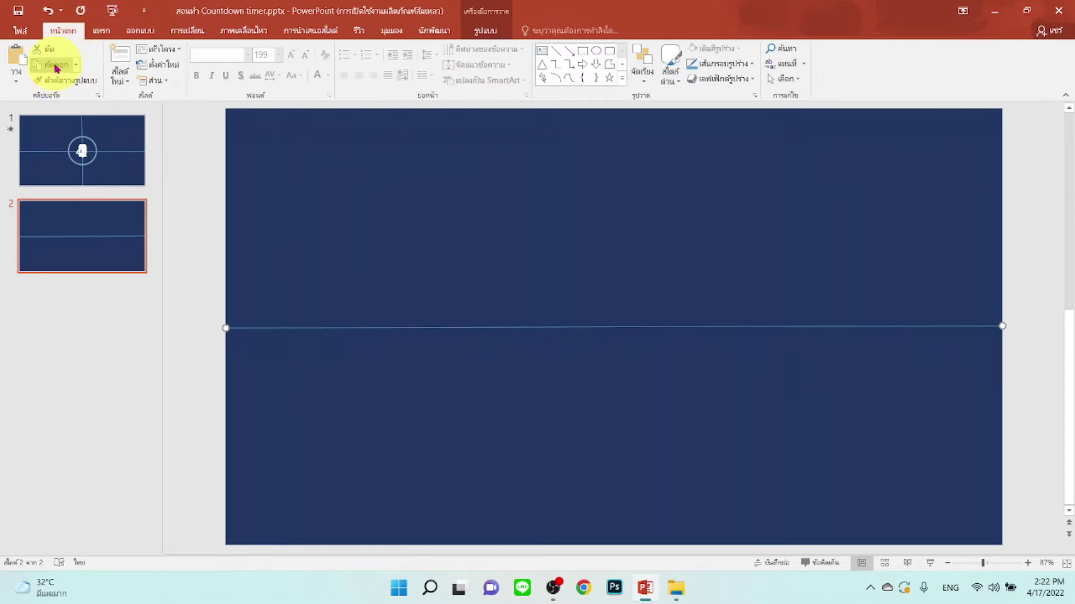
click(16, 60)
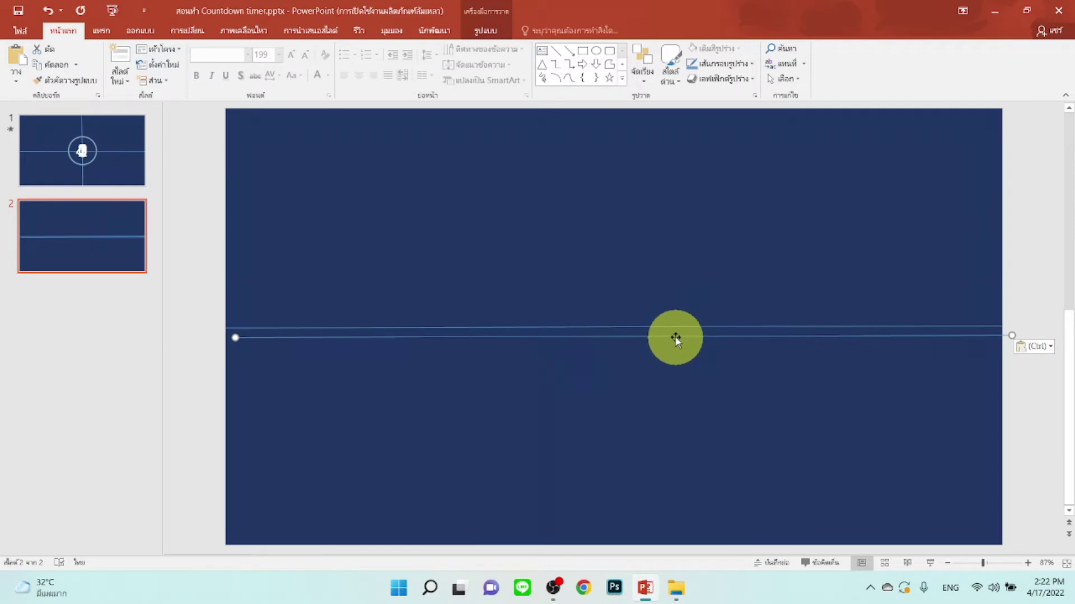
drag(678, 340, 663, 327)
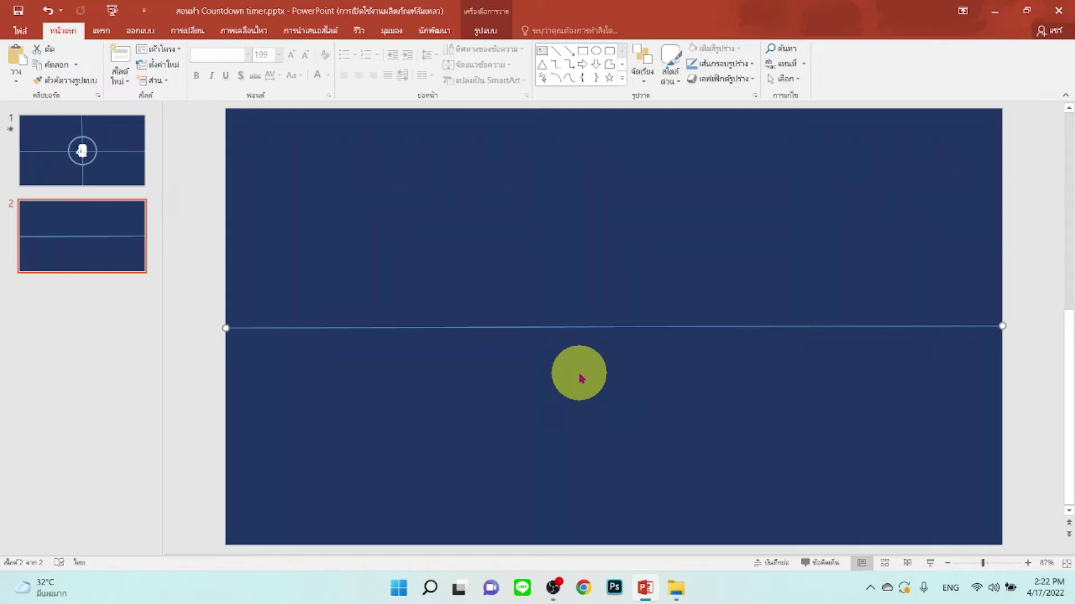
key(ctrl+v)
key(alt+Right)
key(alt+Right)
key(alt+Right)
key(alt+Right)
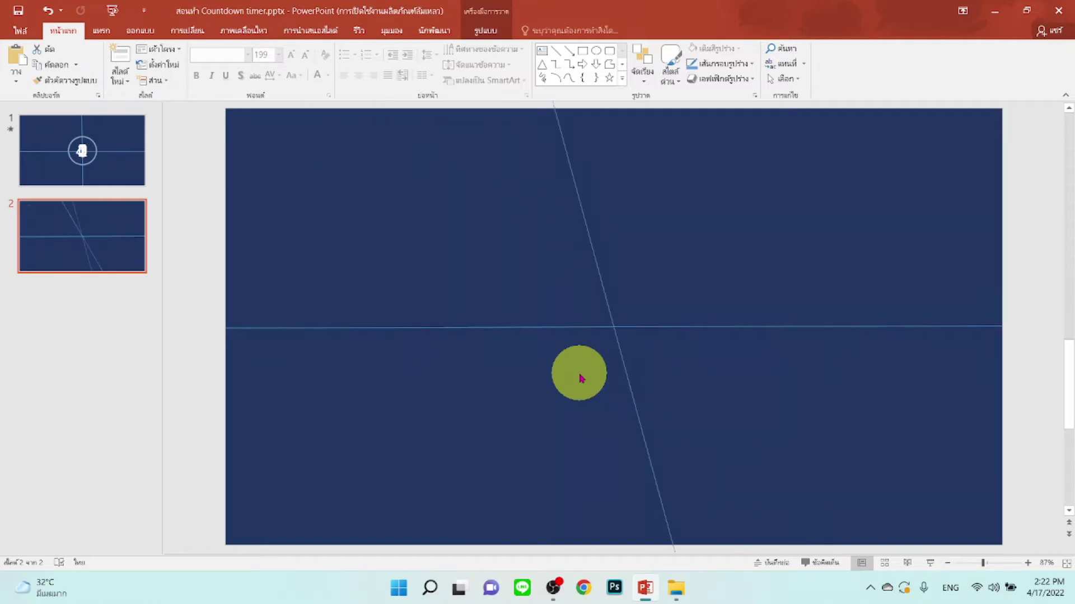
key(alt+Right)
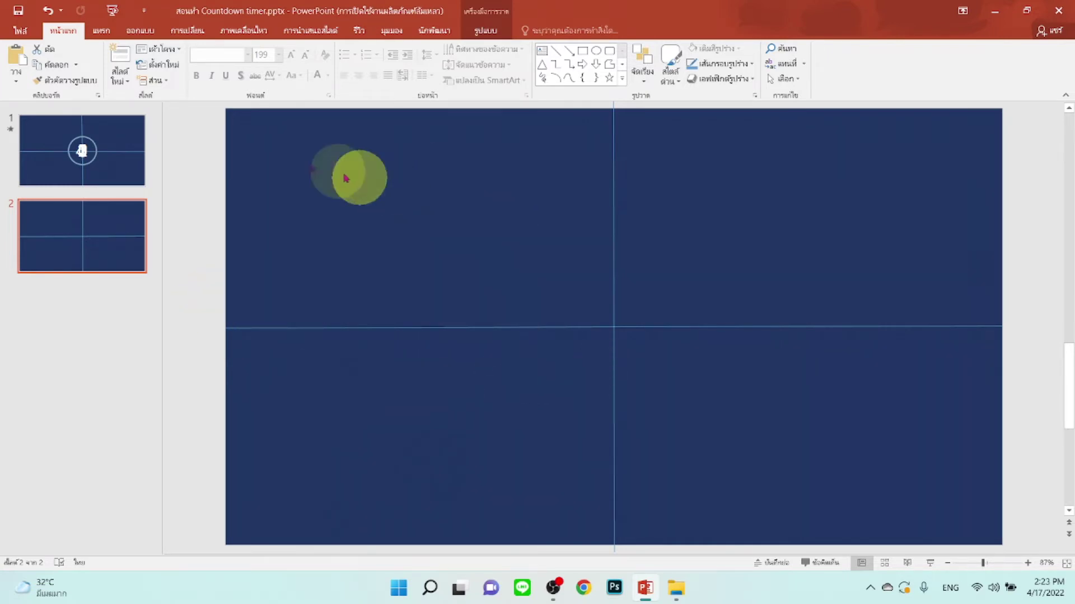
- Draw a light-blue circle and centre it on the crosshair
click(101, 30)
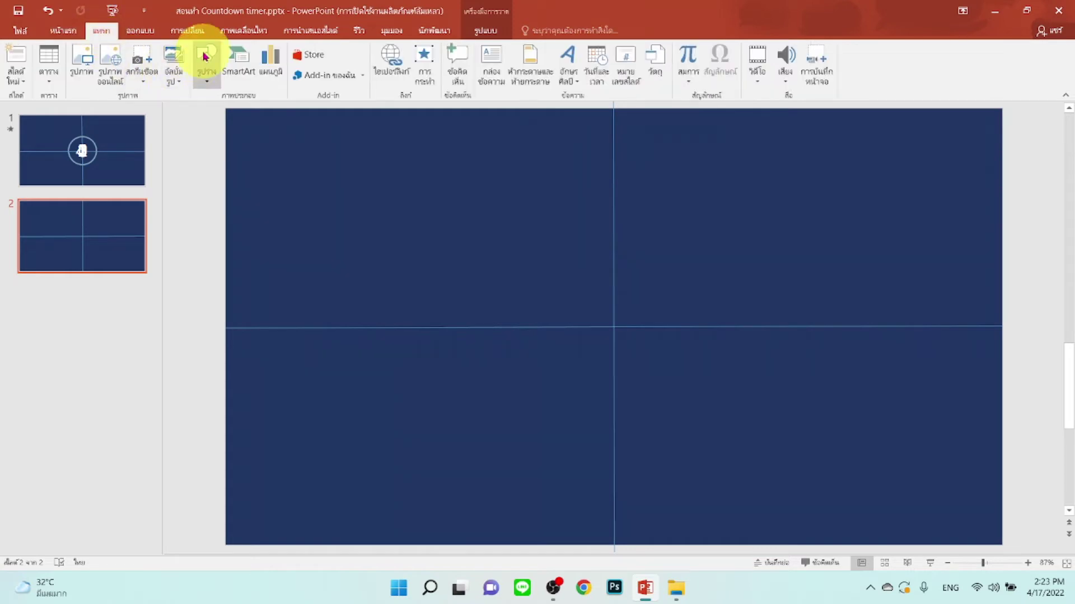
click(205, 56)
click(256, 114)
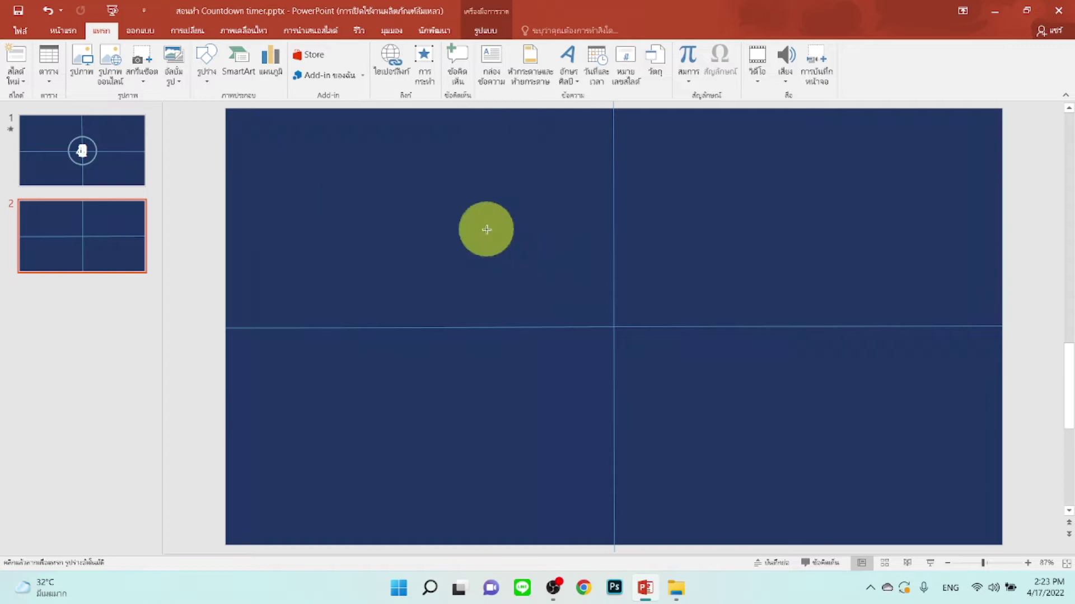
drag(486, 229, 648, 435)
drag(590, 381, 619, 372)
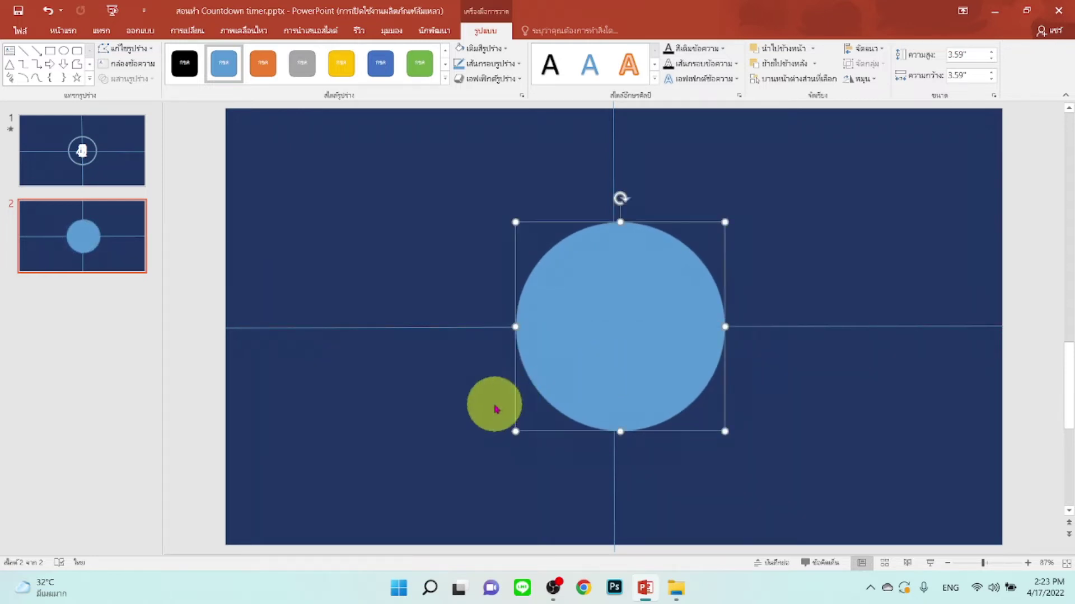
drag(634, 308, 632, 297)
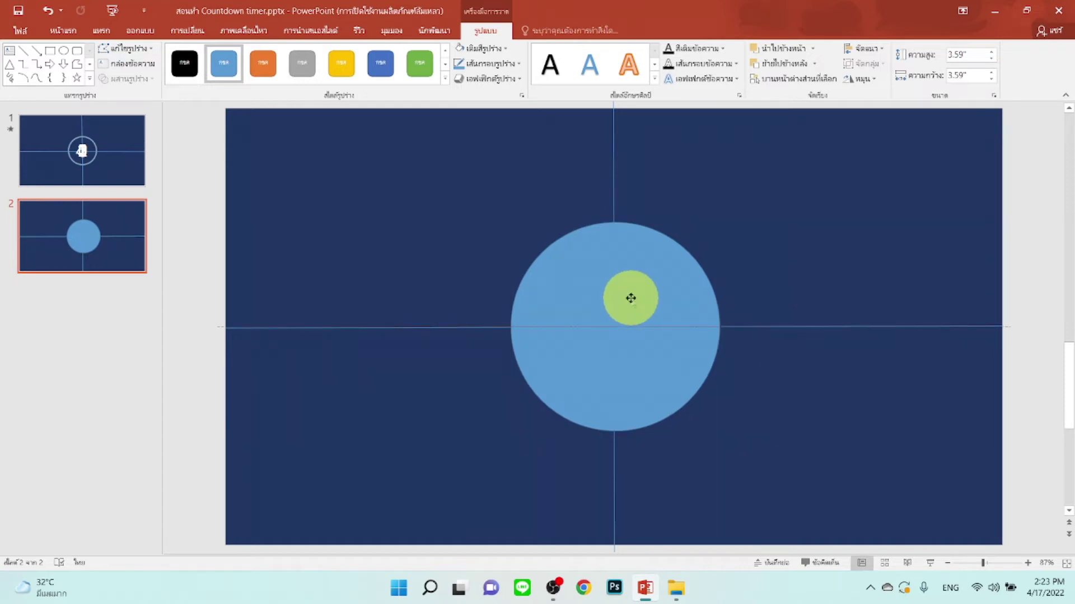
drag(631, 298, 646, 345)
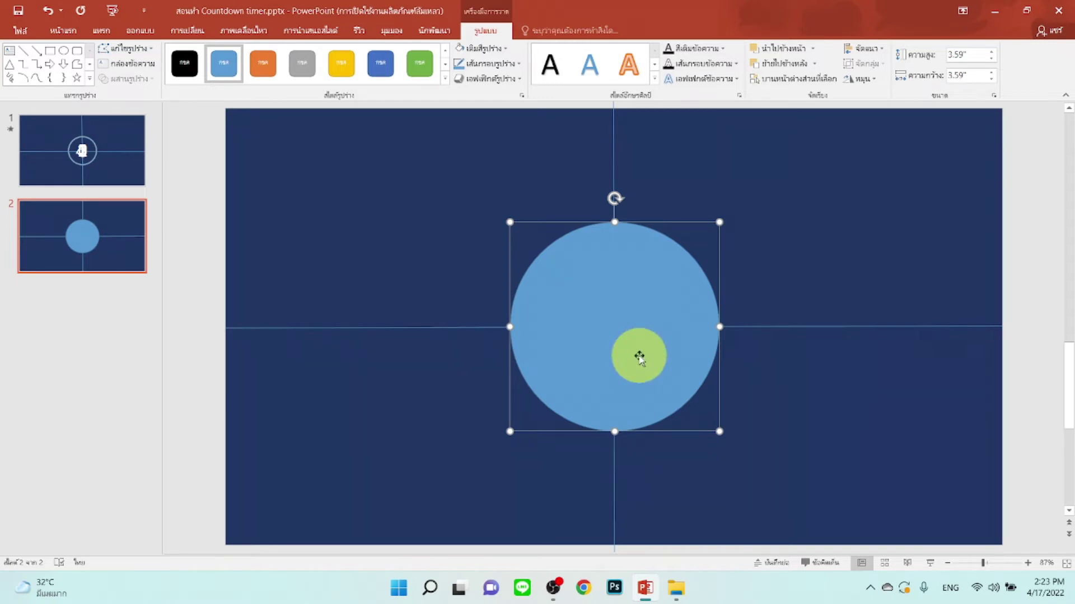
- Make a copy of the circle, shrink it to 3.12 inches and centre it on the first
drag(639, 357, 751, 341)
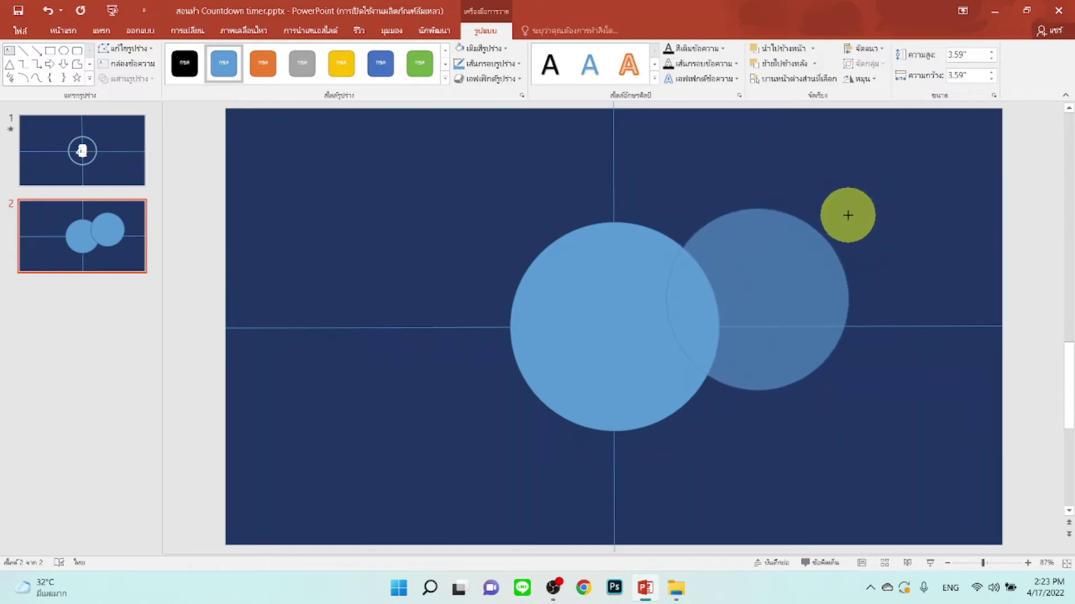
key(ctrl+y)
drag(791, 288, 649, 311)
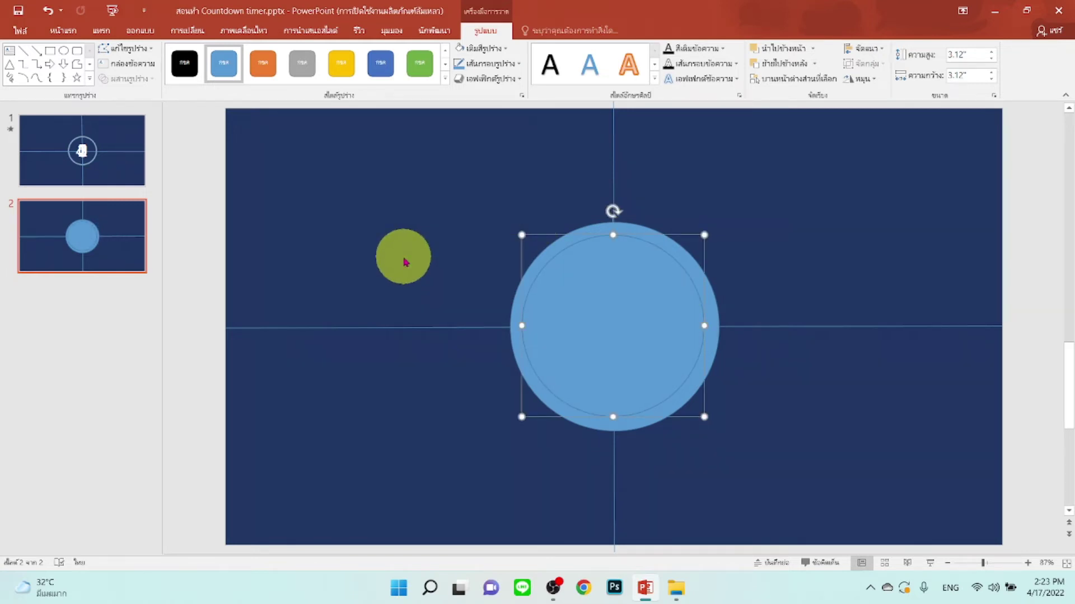
drag(605, 318, 607, 318)
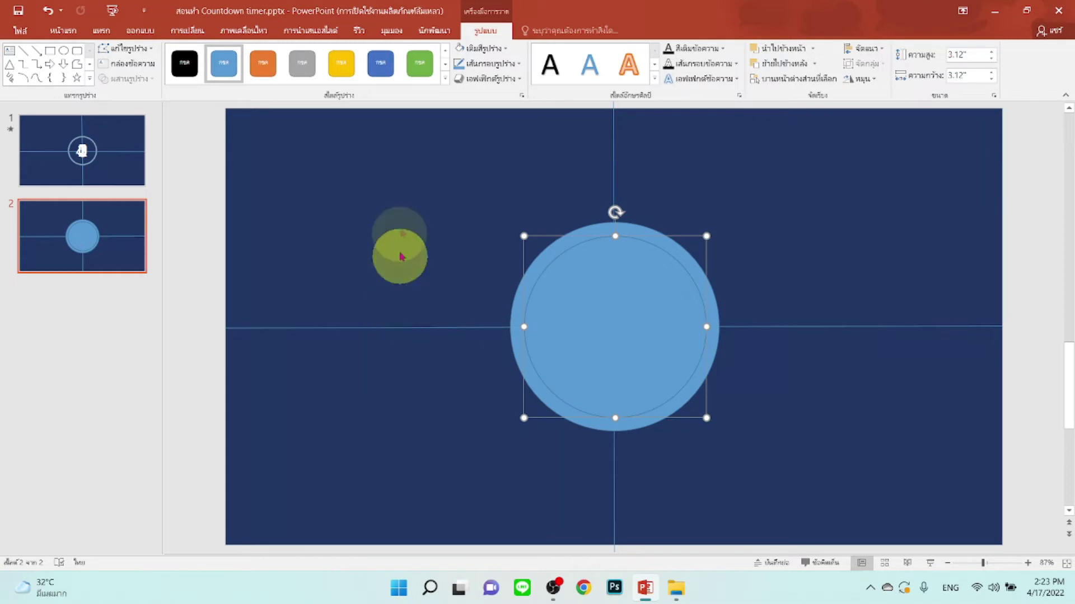
- Fill the inner circle navy and the outer circle light grey, then select both circles
click(493, 50)
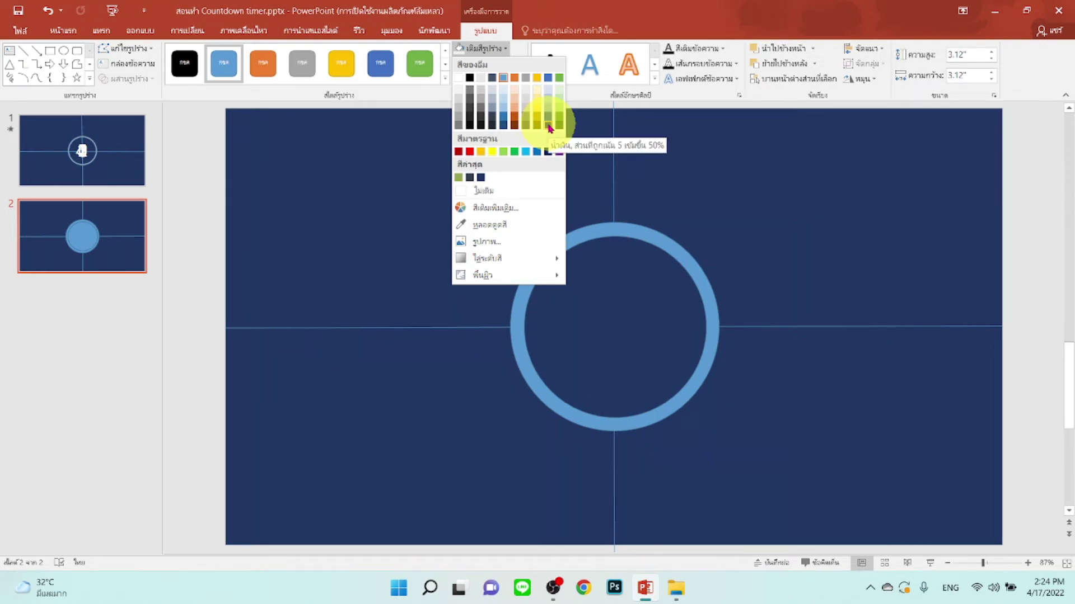
click(550, 128)
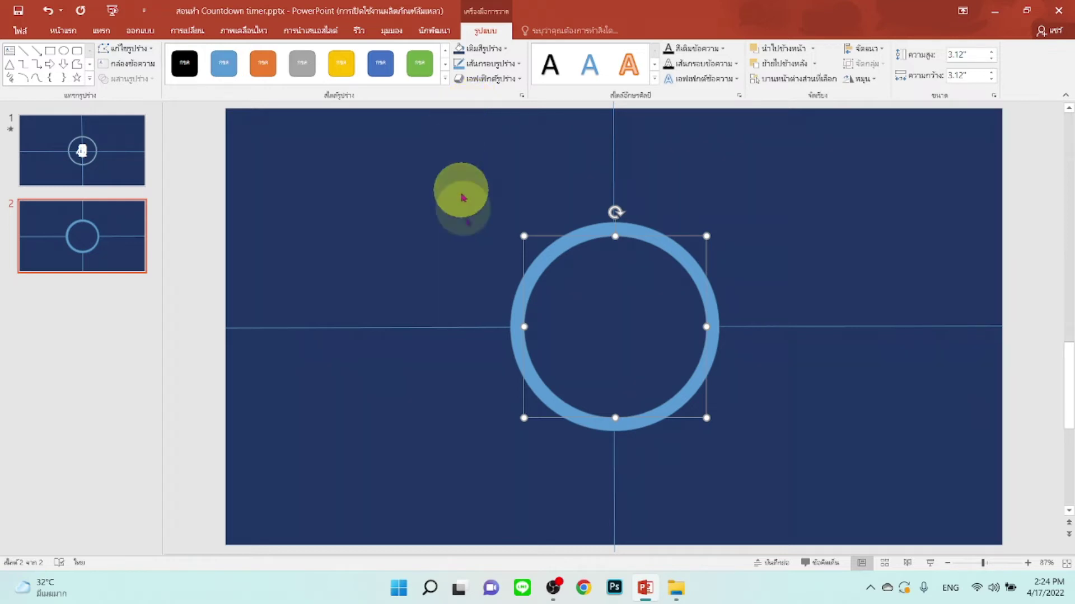
click(516, 312)
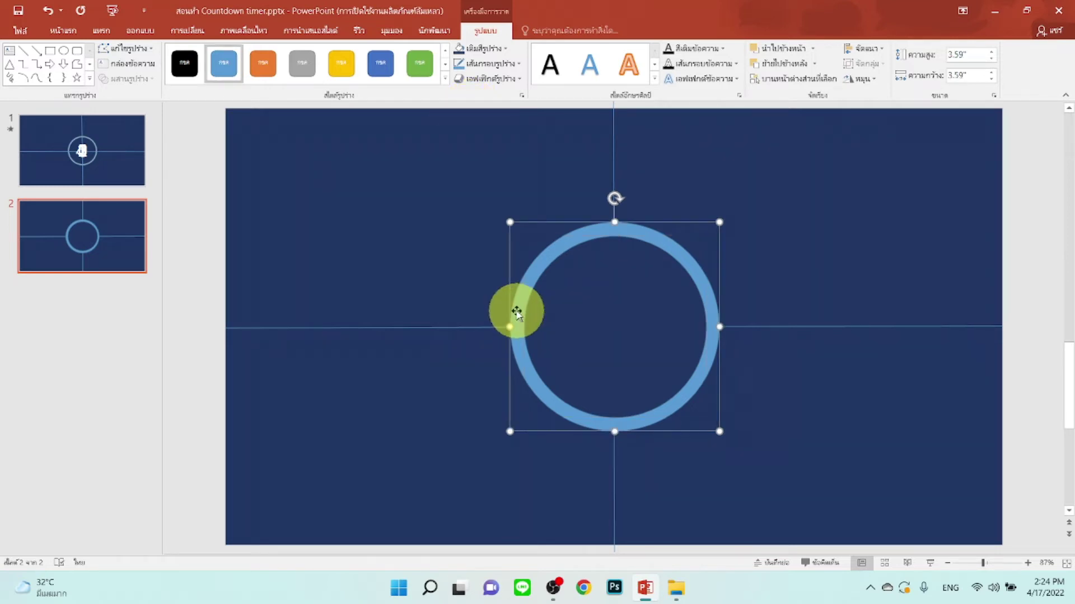
click(487, 50)
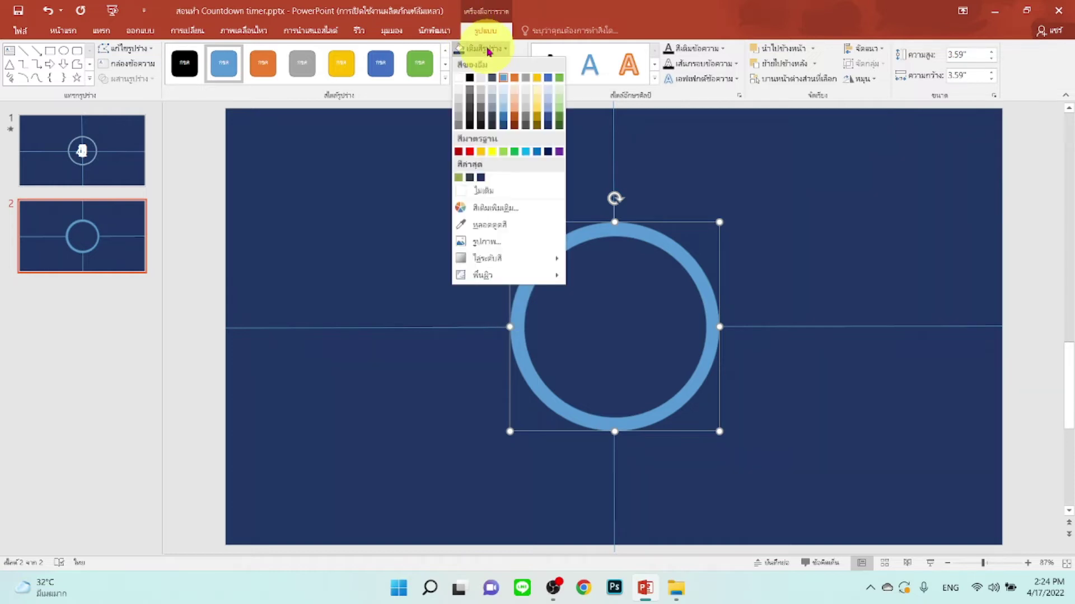
click(458, 102)
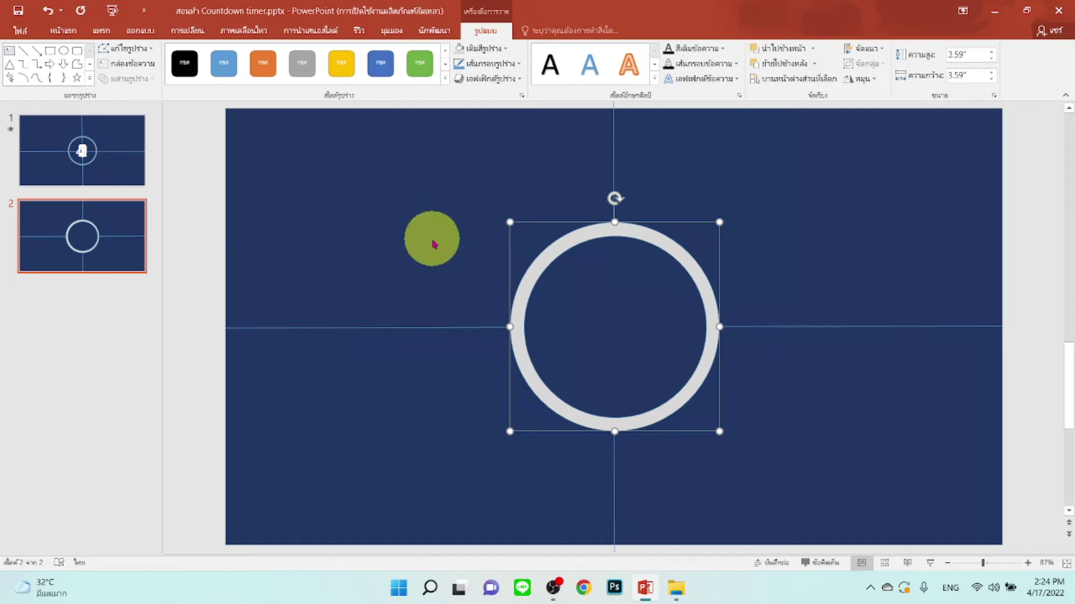
shift+click(541, 289)
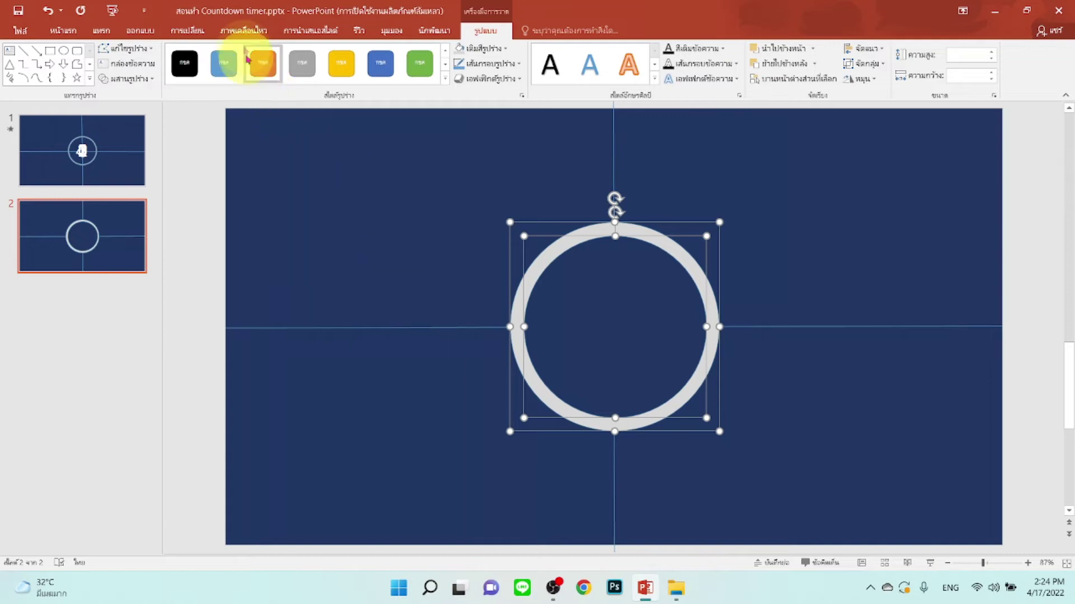
- Apply the Wheel entrance effect to the selected ring circles
click(244, 31)
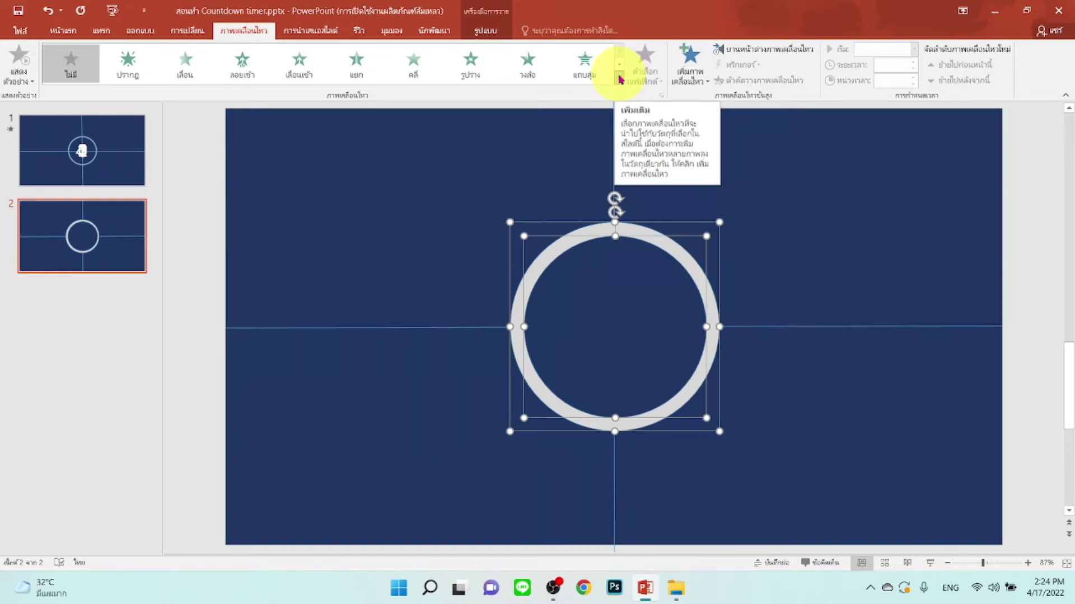
click(620, 80)
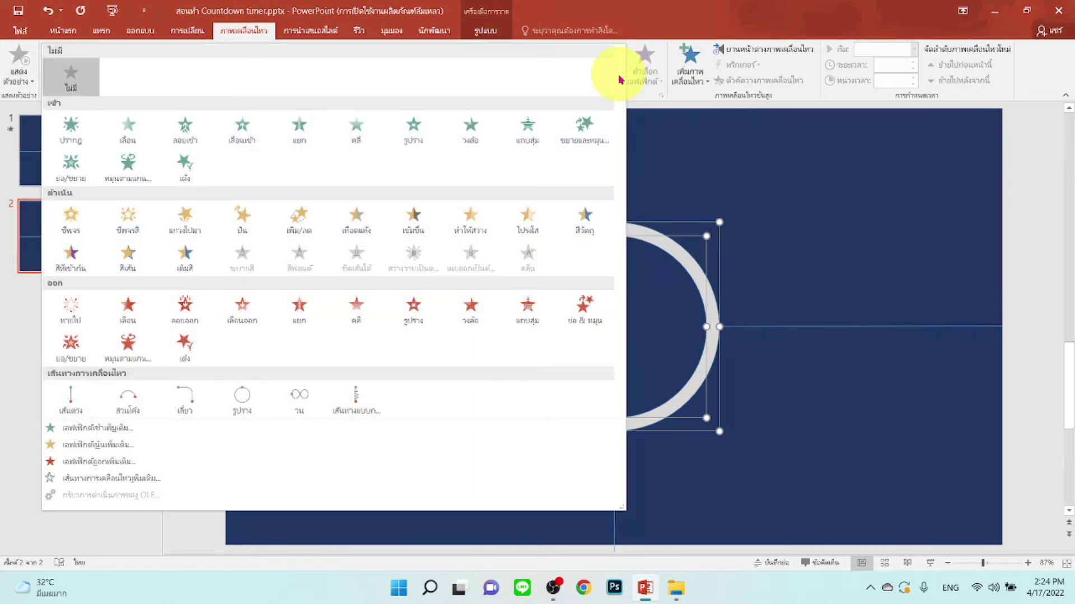
click(470, 133)
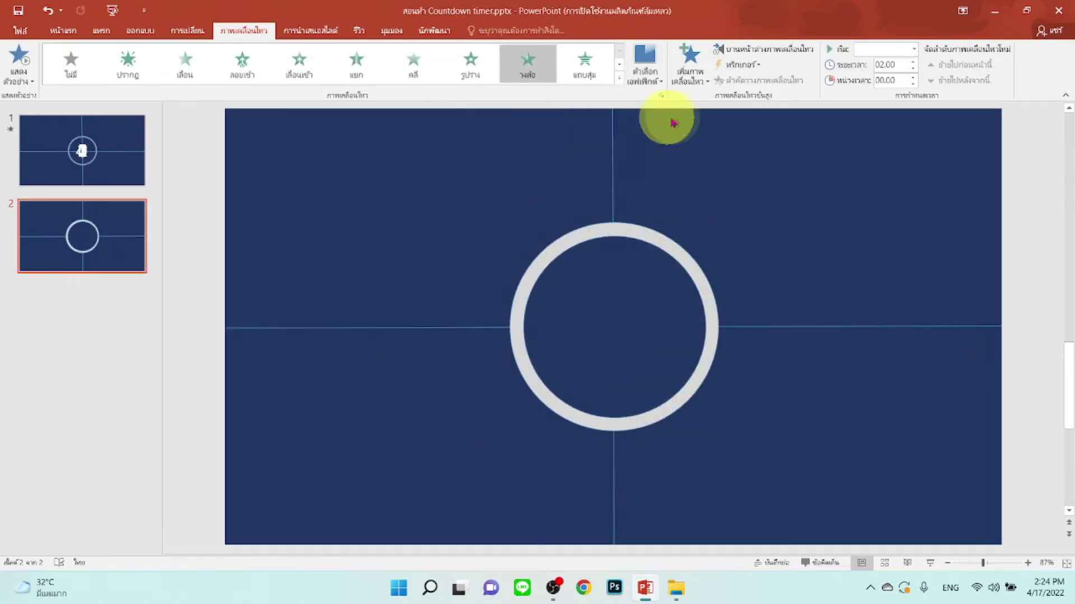
click(365, 146)
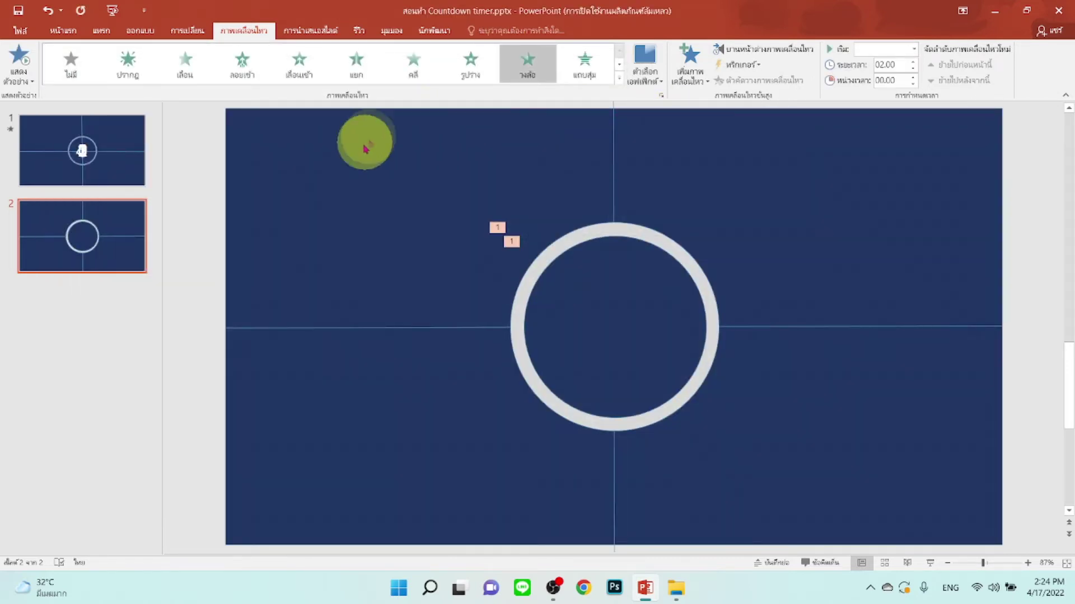
- Set the Wheel animation timing to With Previous, 1 second duration, repeating 5 times
click(761, 49)
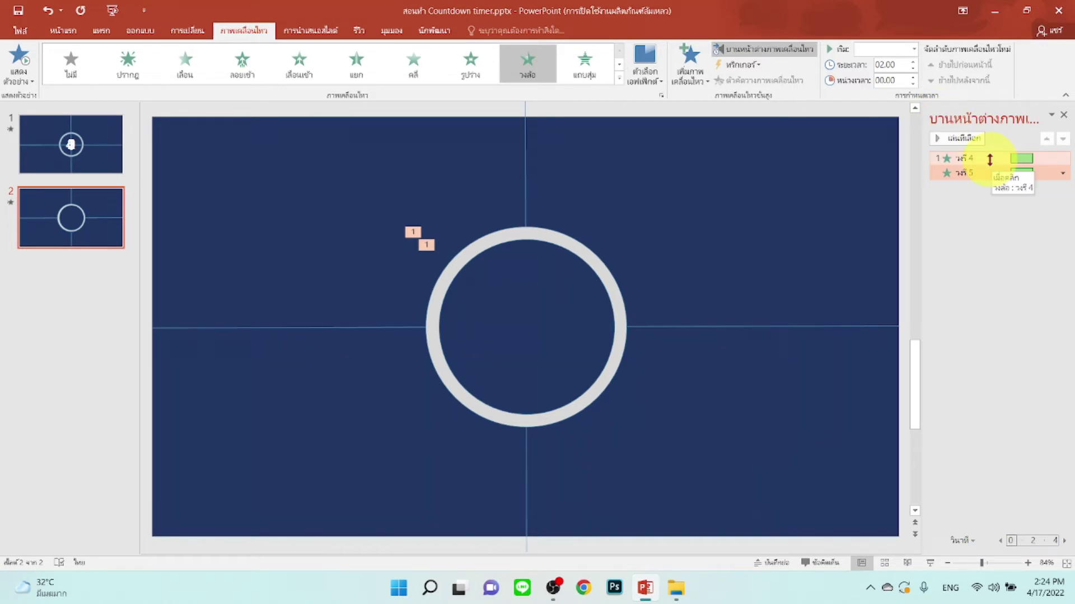
right_click(990, 160)
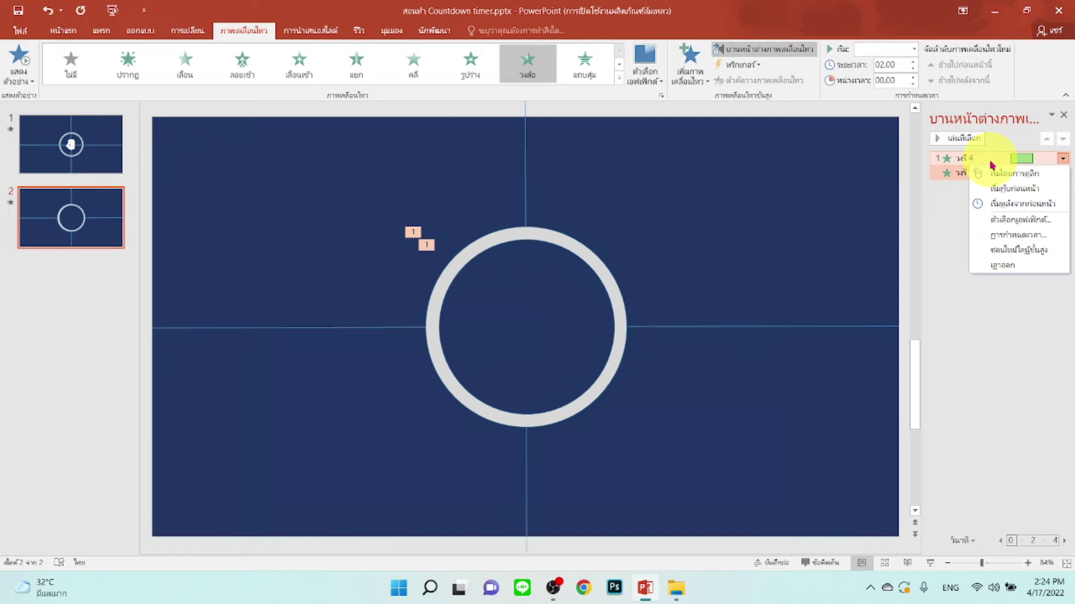
click(1016, 222)
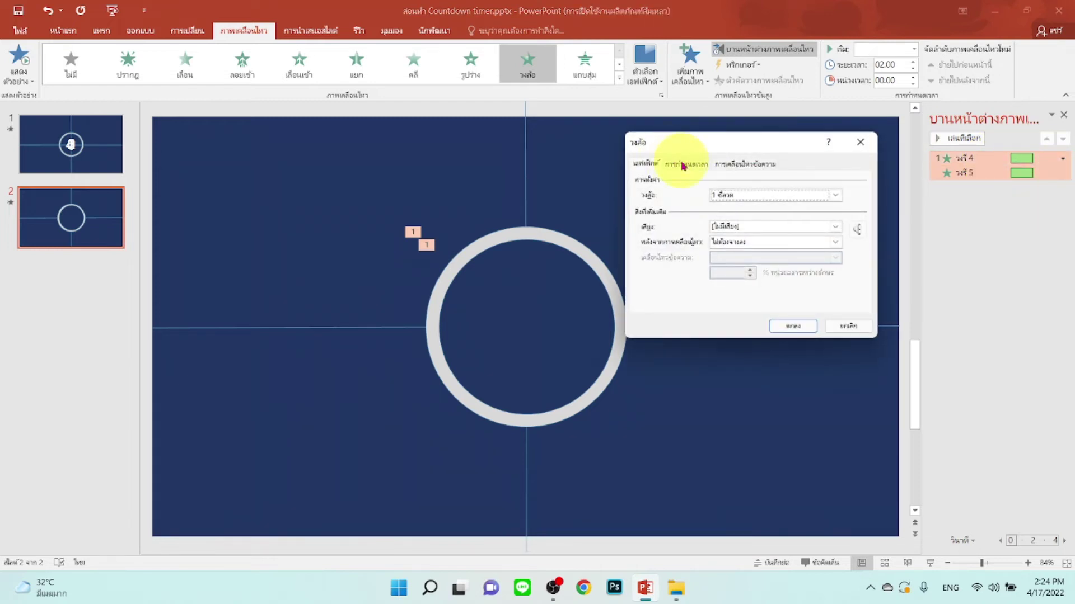
click(684, 165)
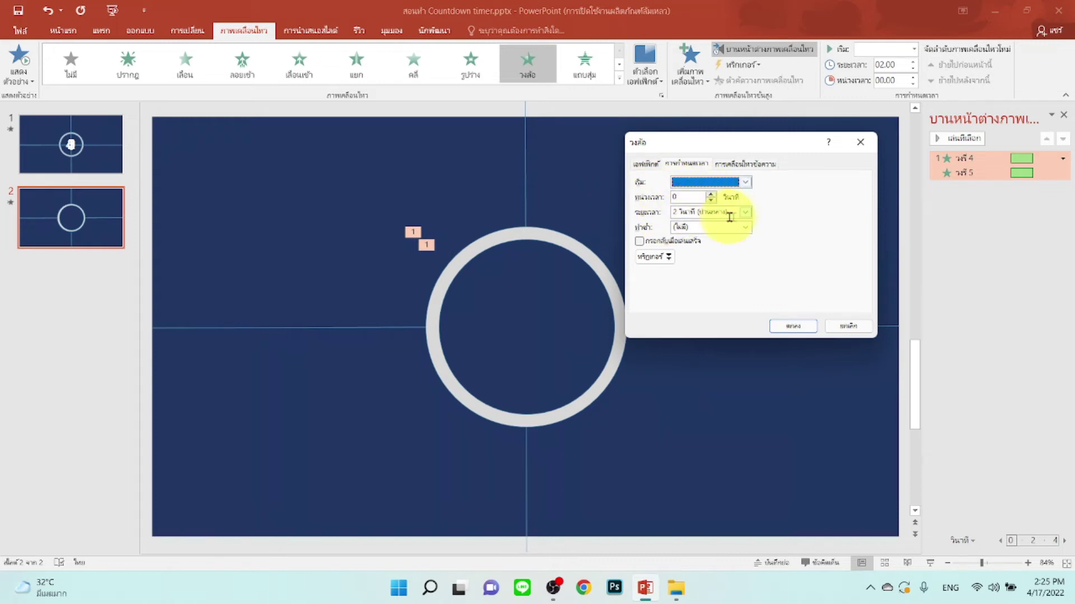
click(745, 213)
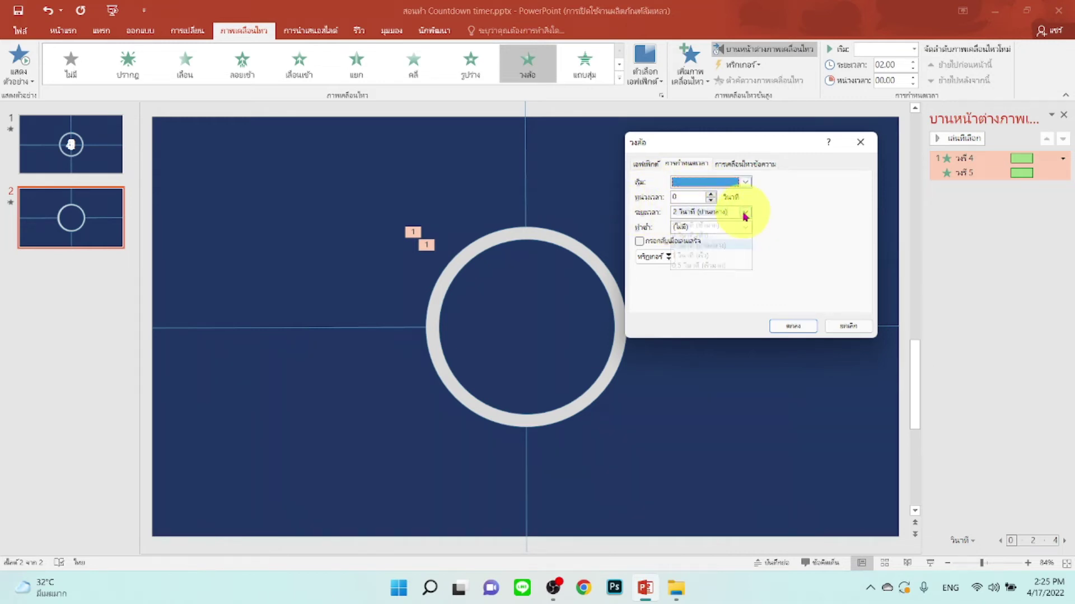
click(680, 256)
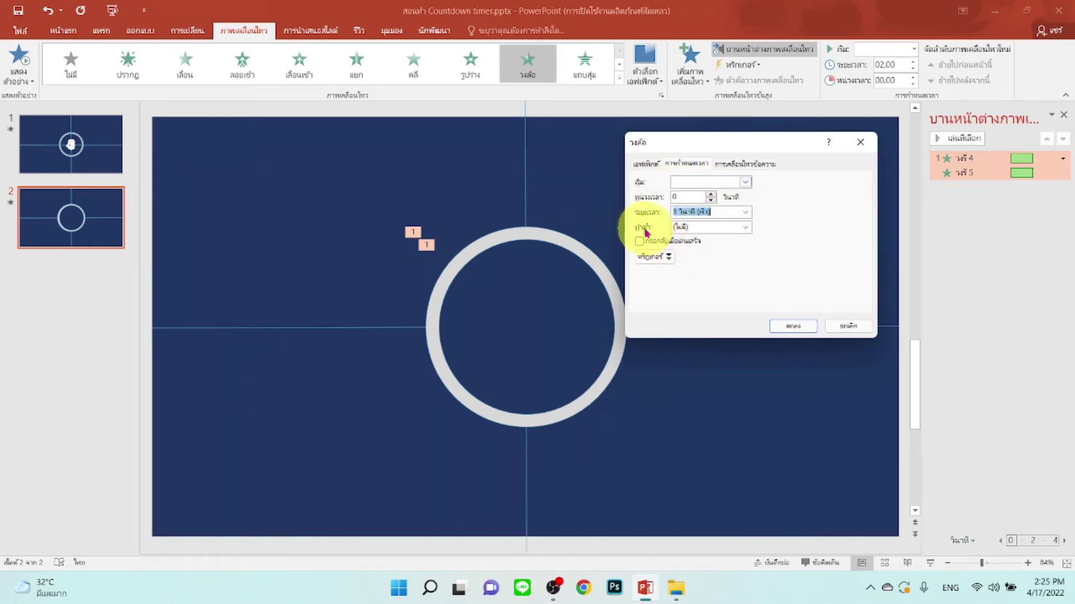
click(744, 227)
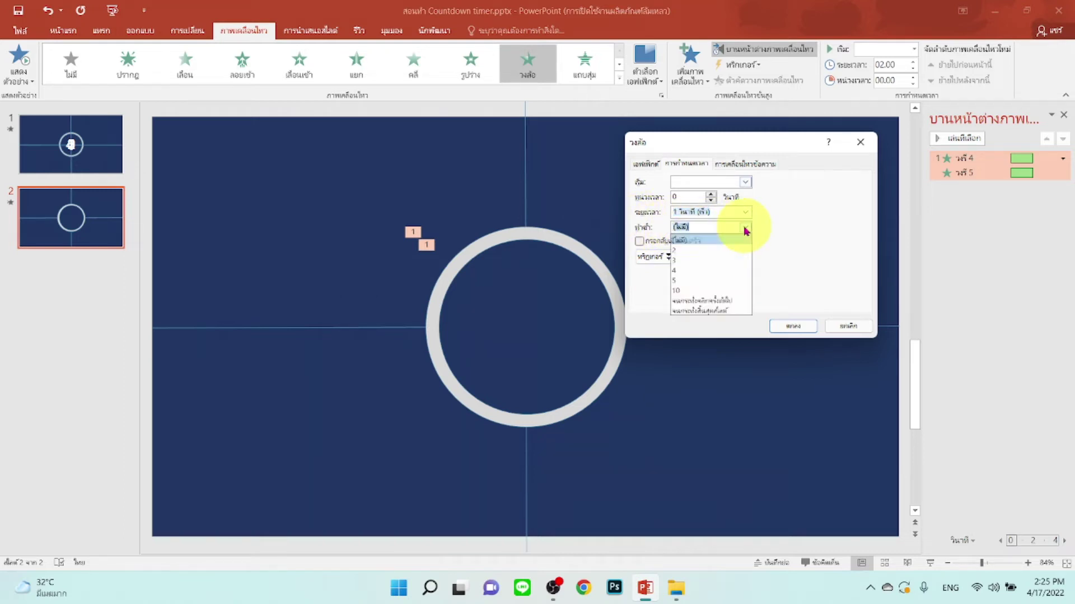
click(681, 280)
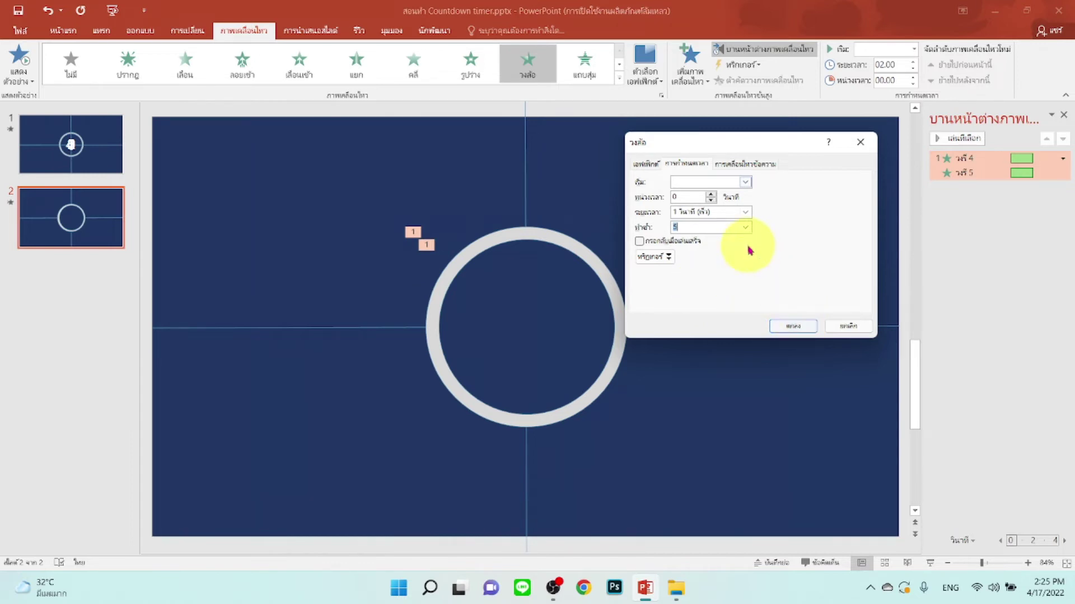
click(746, 183)
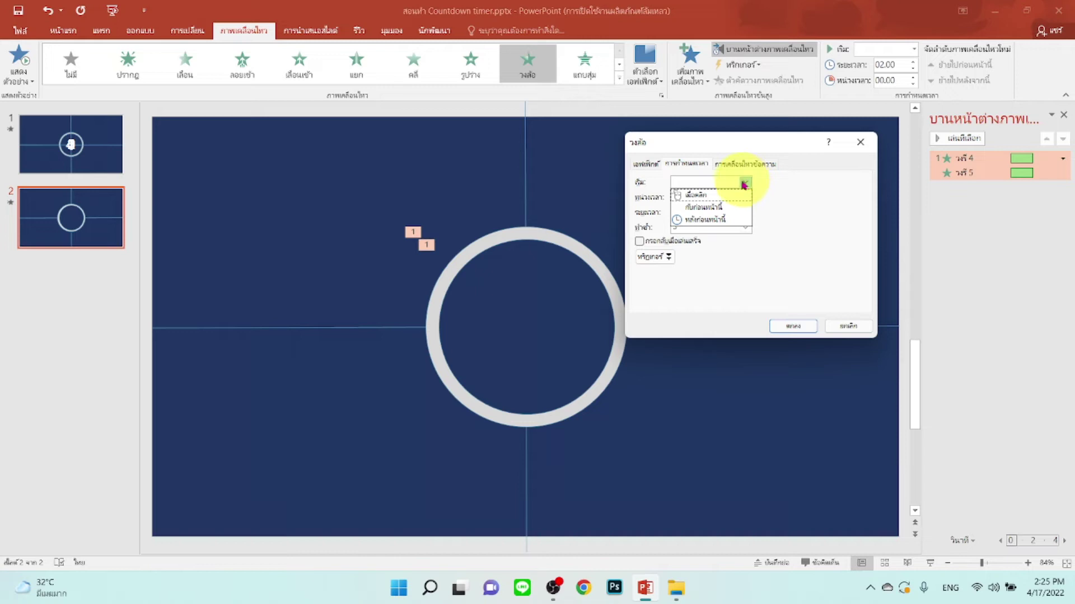
click(706, 207)
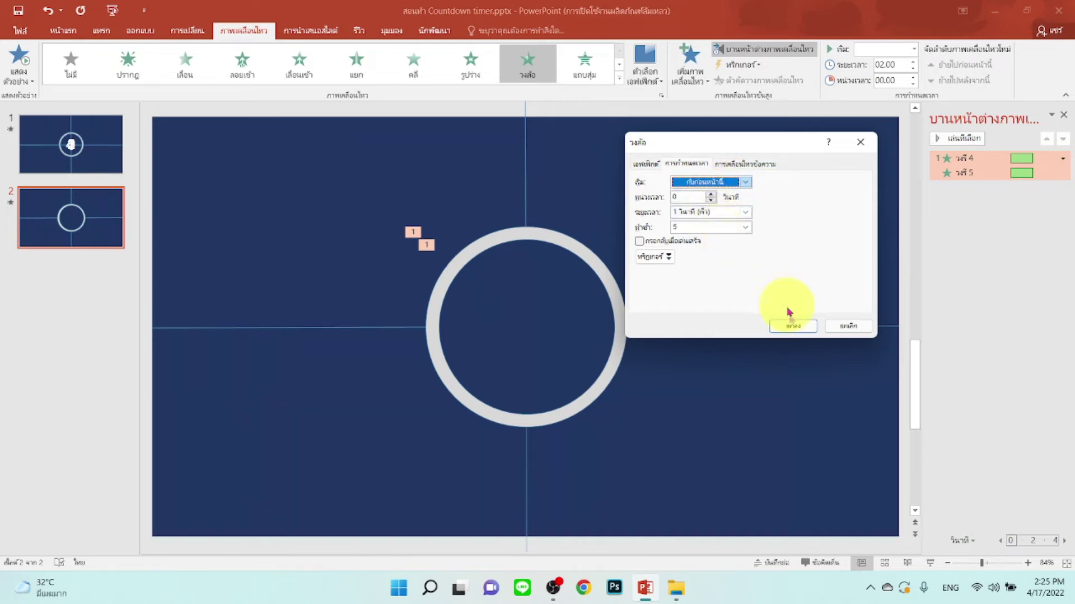
click(794, 327)
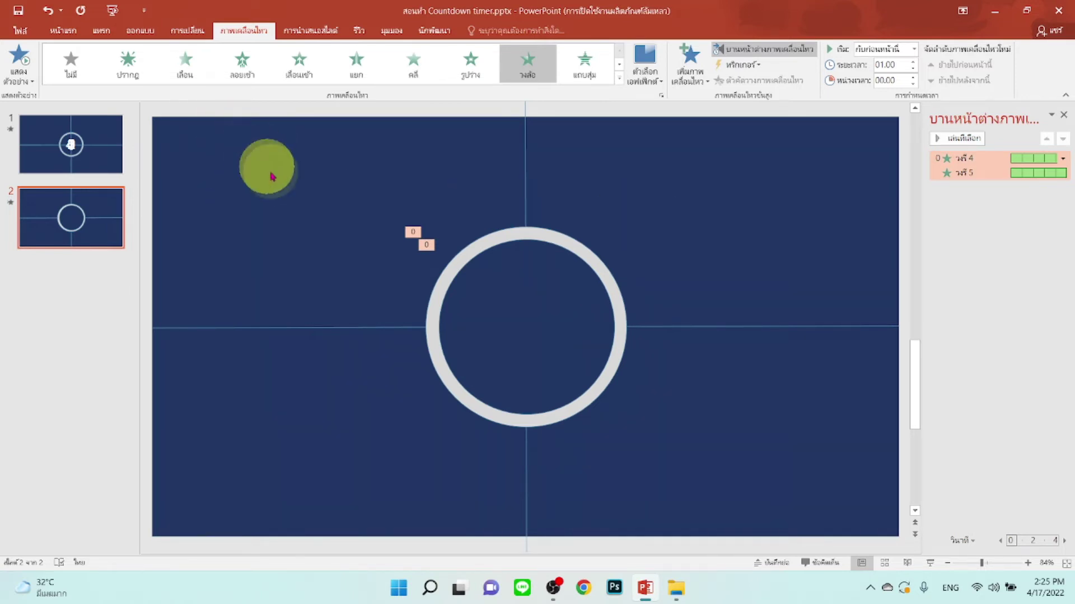
- Add a text box near the slide's upper left containing the number 5
click(100, 32)
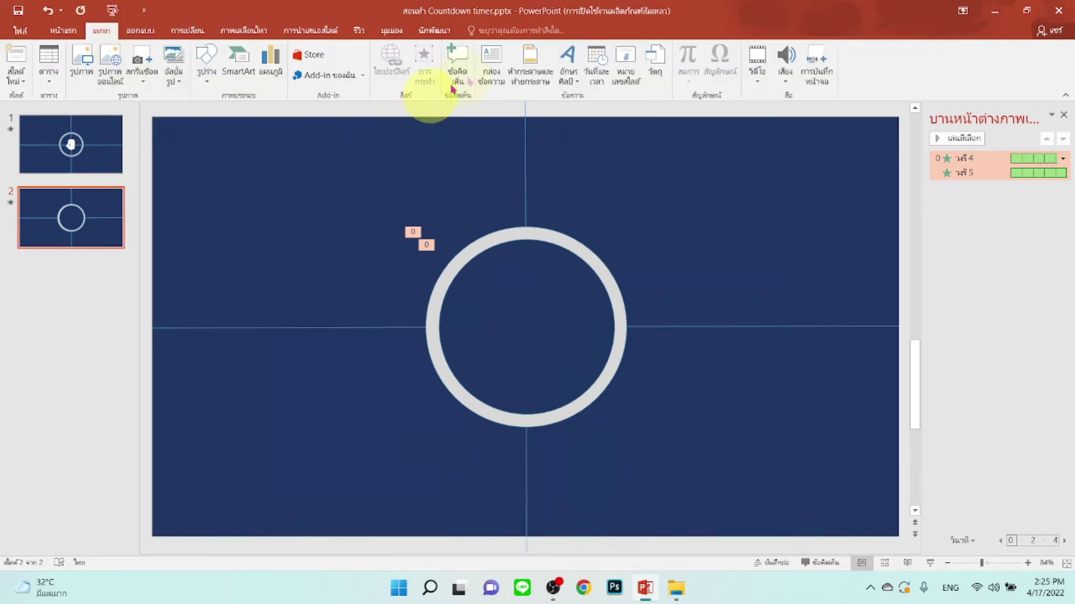
click(491, 63)
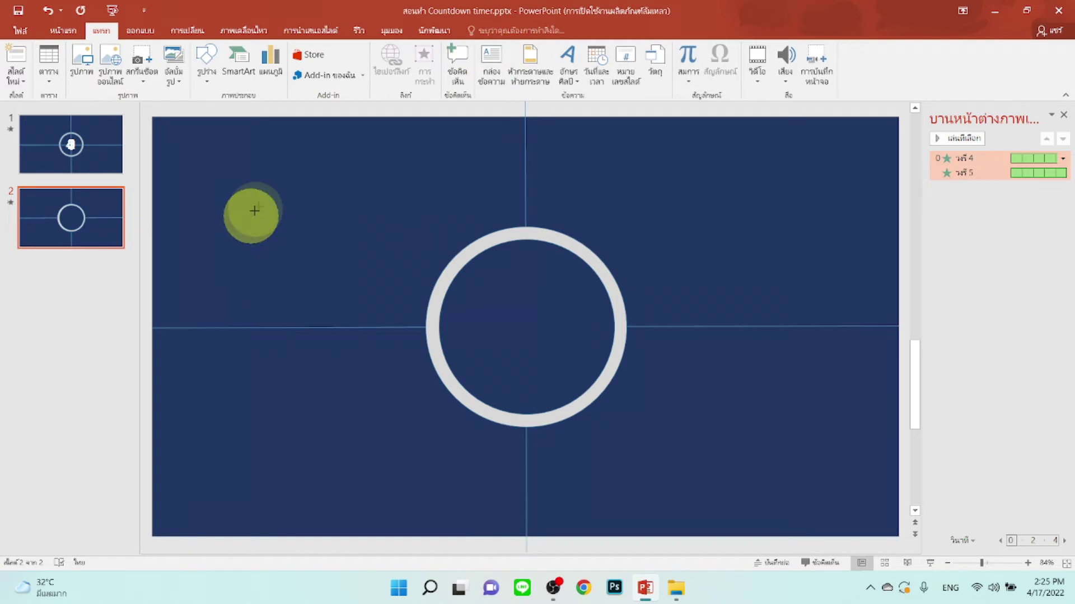
drag(243, 211, 325, 187)
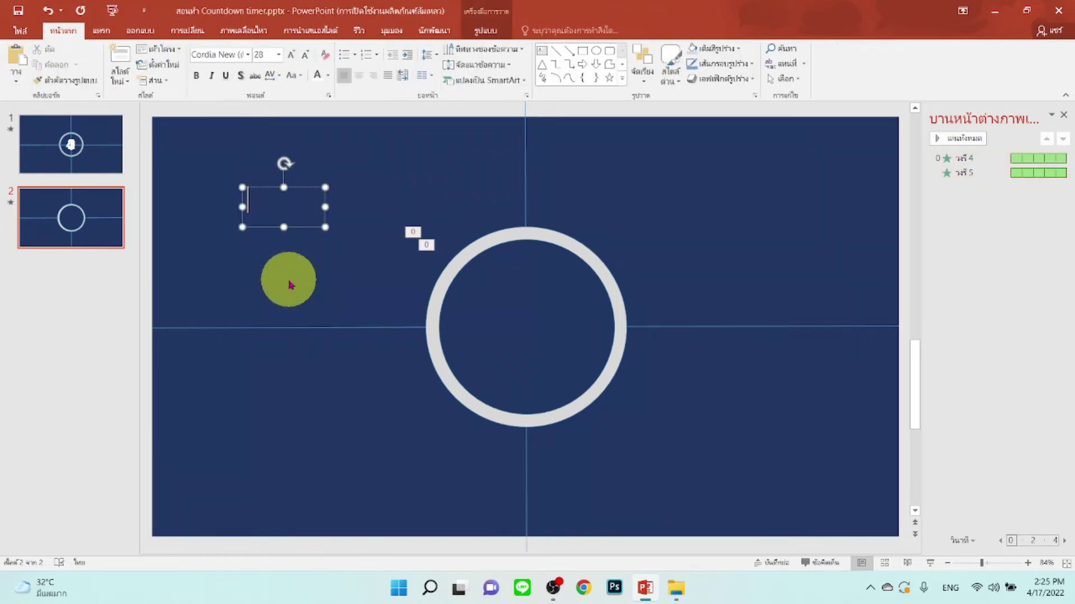
text(5)
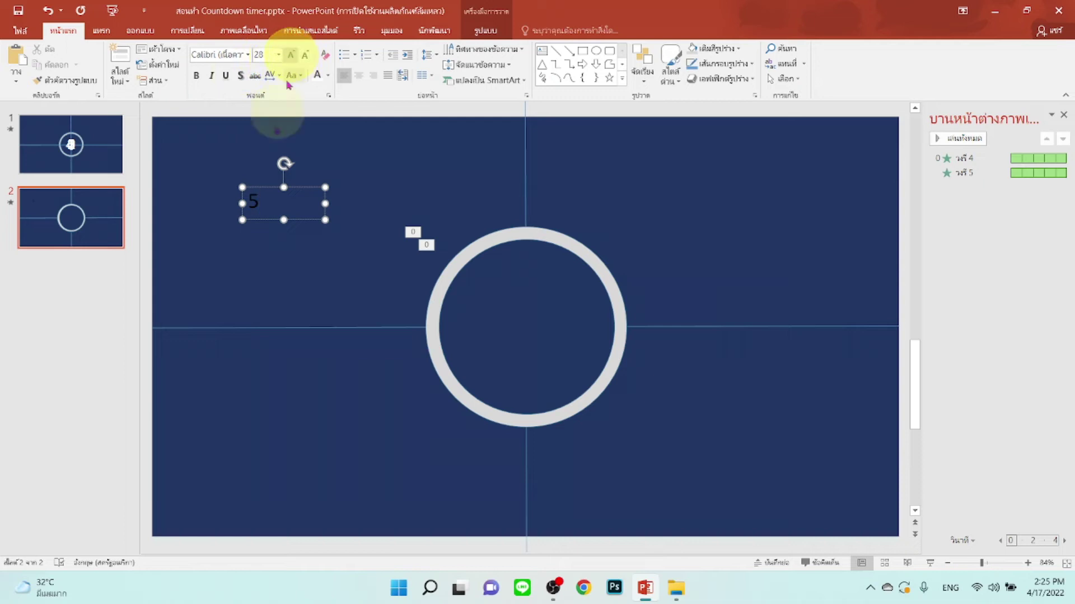
- Format the 5 as bold white text at 199 pt
click(291, 55)
click(291, 55)
click(291, 55)
click(291, 56)
click(291, 56)
click(291, 56)
click(291, 55)
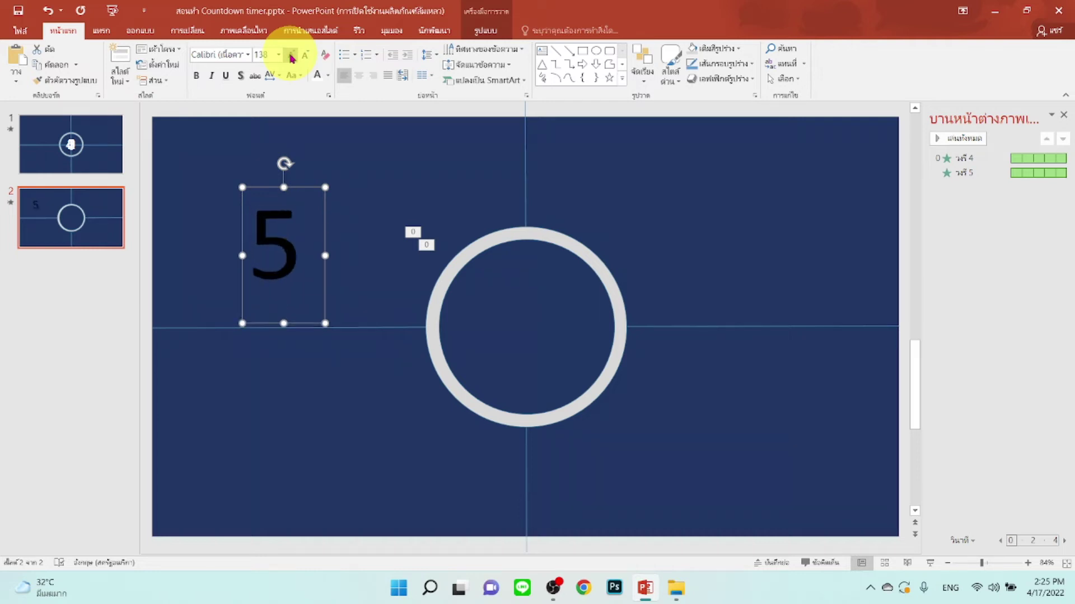
click(291, 56)
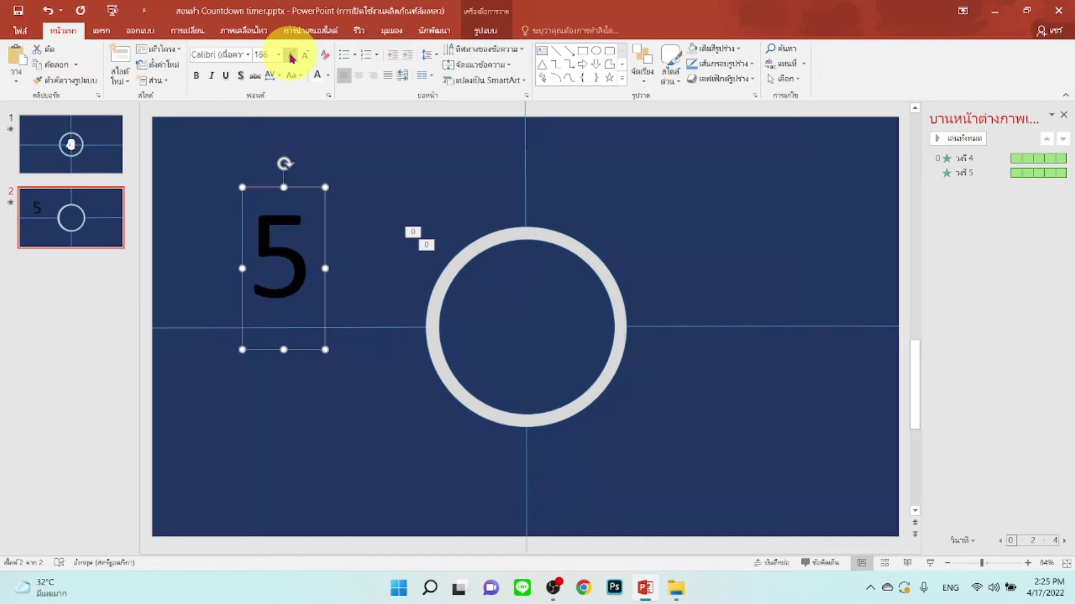
click(197, 77)
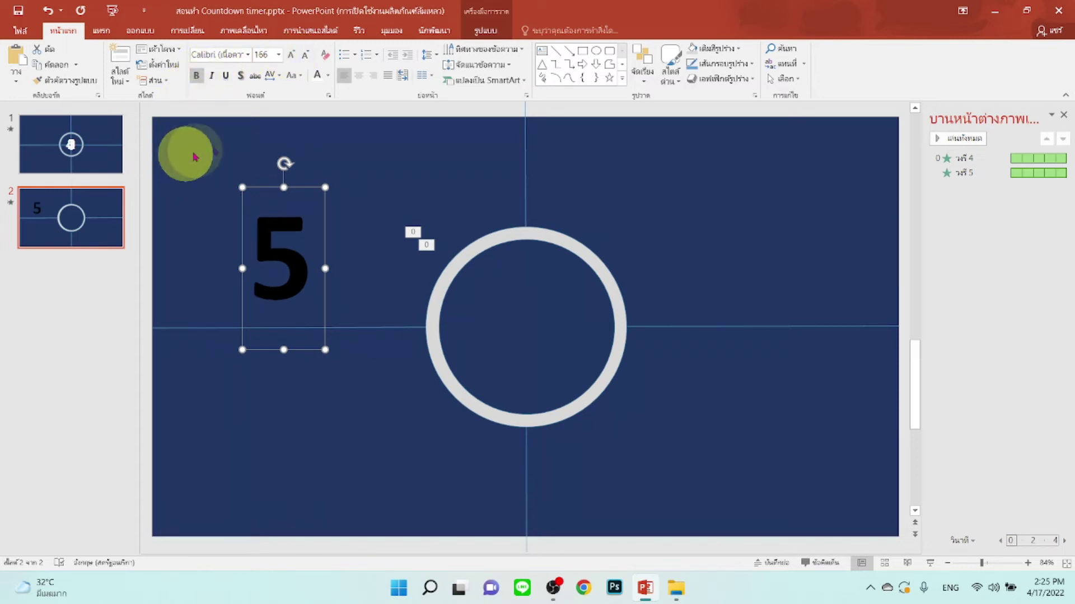
click(329, 77)
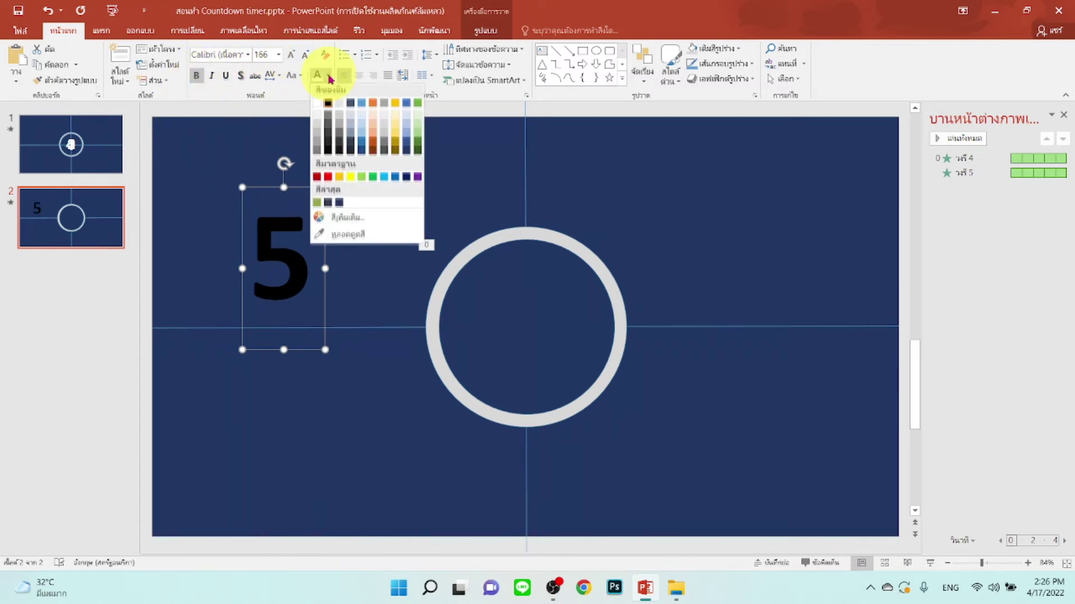
click(316, 105)
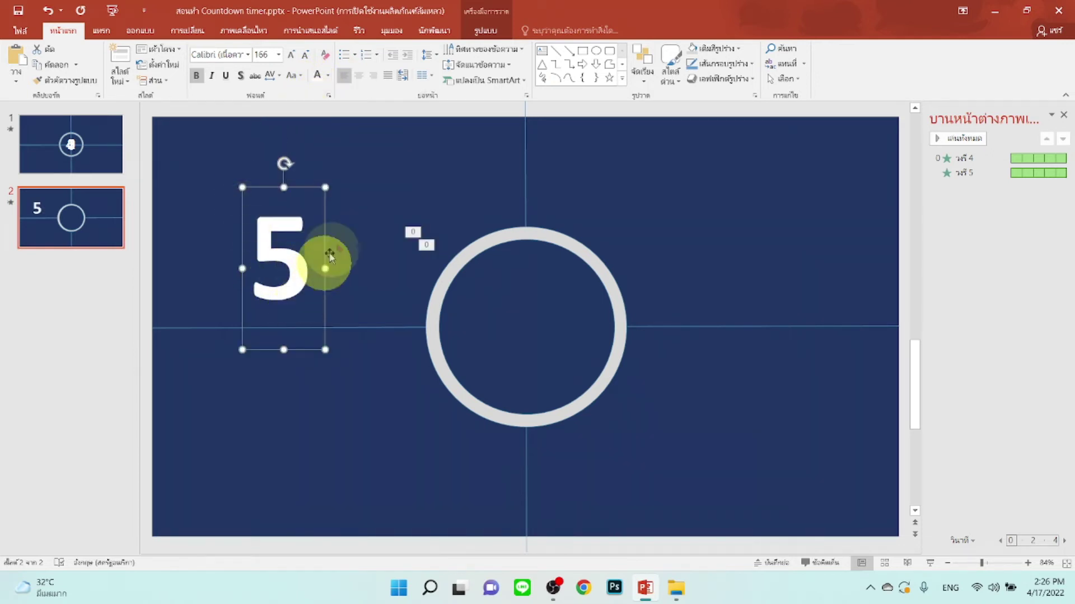
click(290, 55)
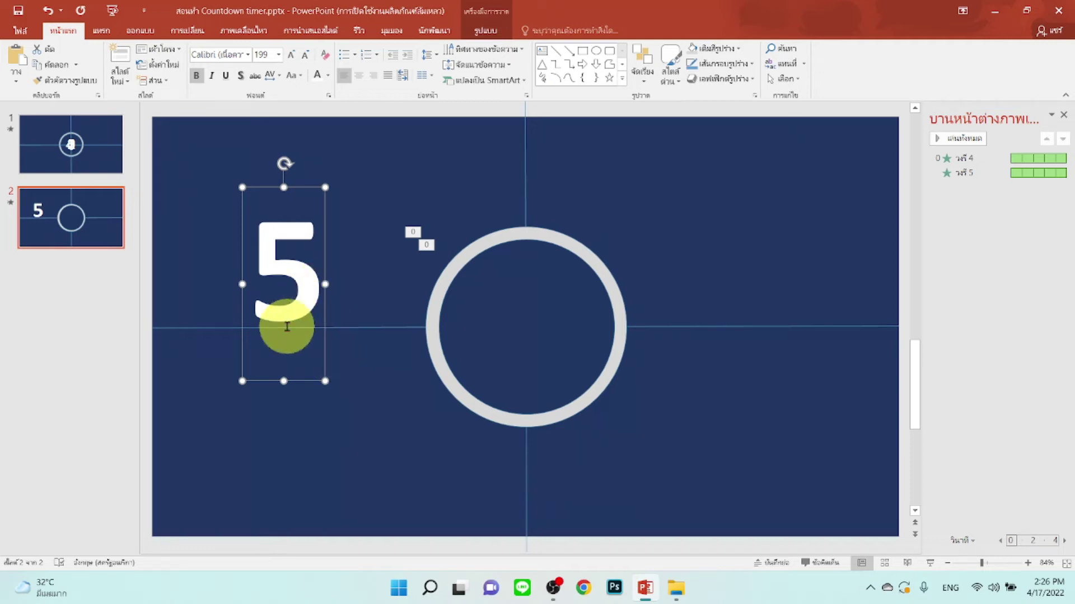
- Duplicate the white 5 text box and centre the copy inside the grey ring
drag(292, 381, 367, 377)
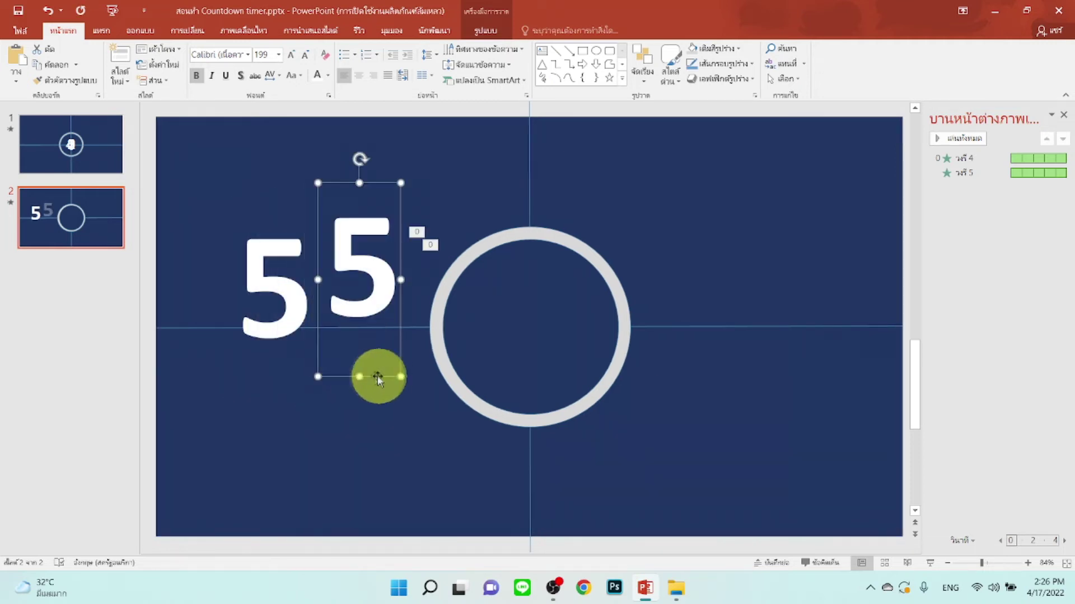
drag(391, 183, 558, 241)
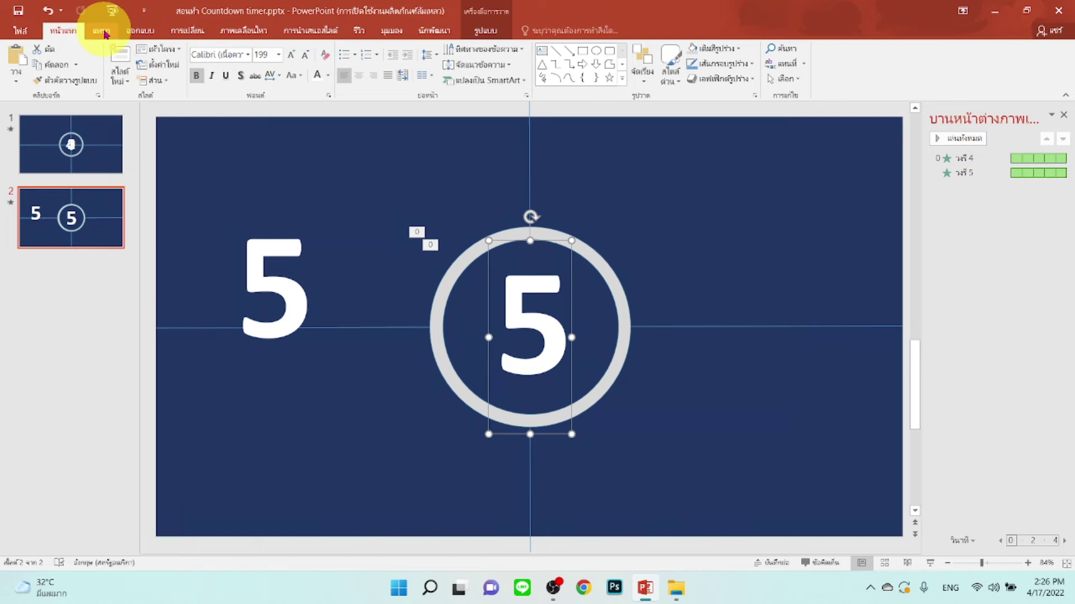
click(242, 30)
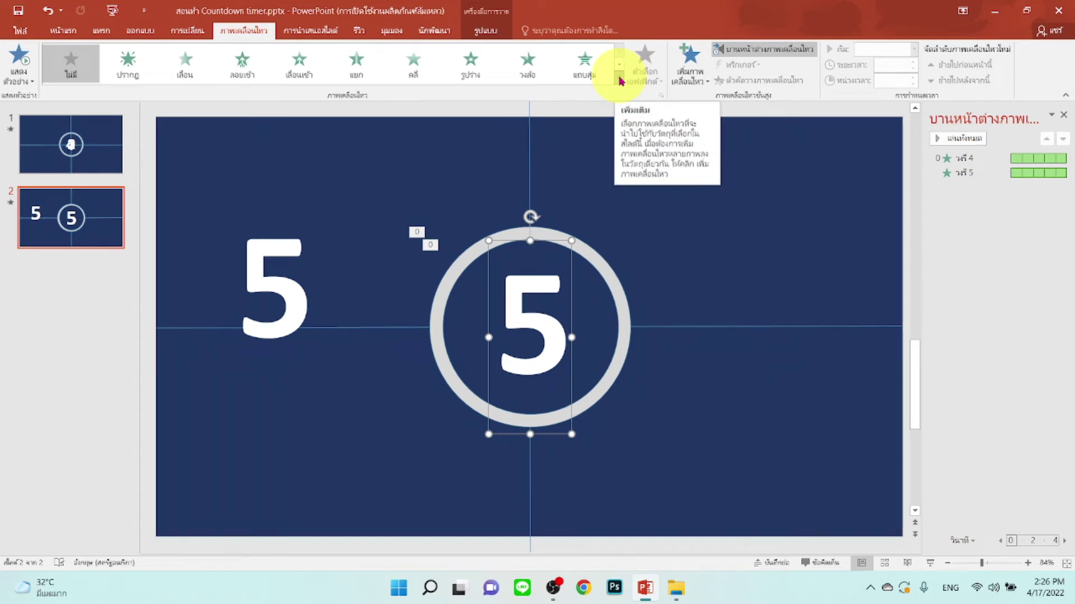
- Give the centred 5 a Disappear exit effect, With Previous, after a 01.00 delay
click(620, 81)
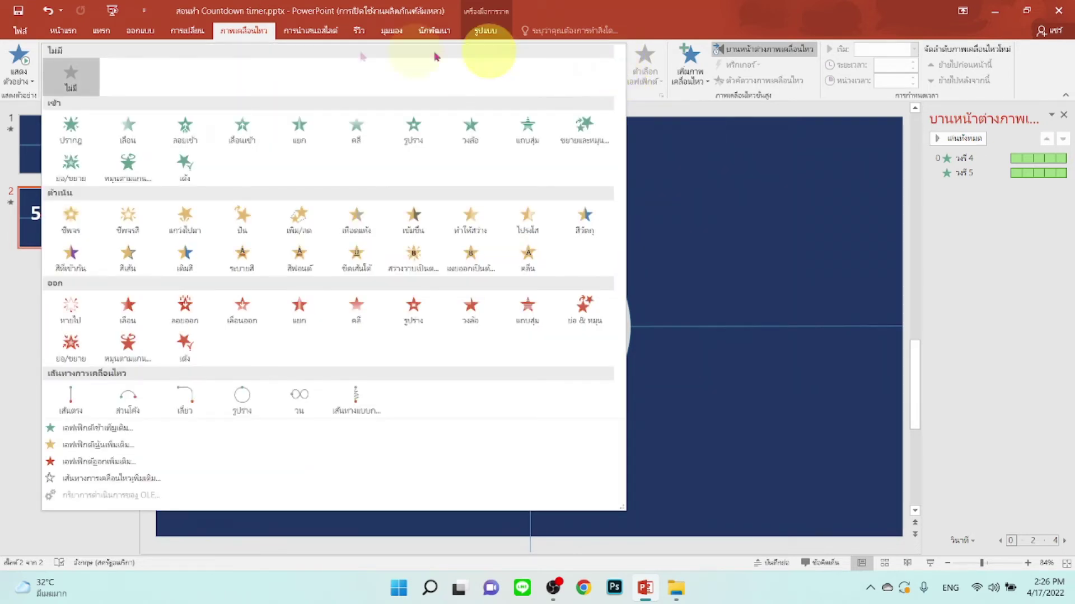
click(70, 309)
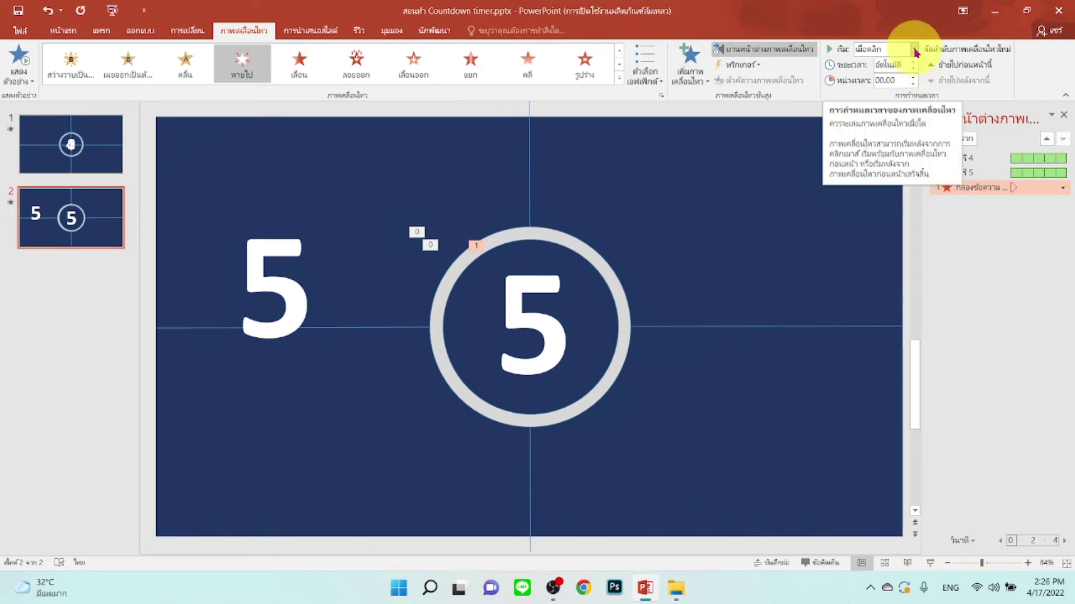
click(916, 52)
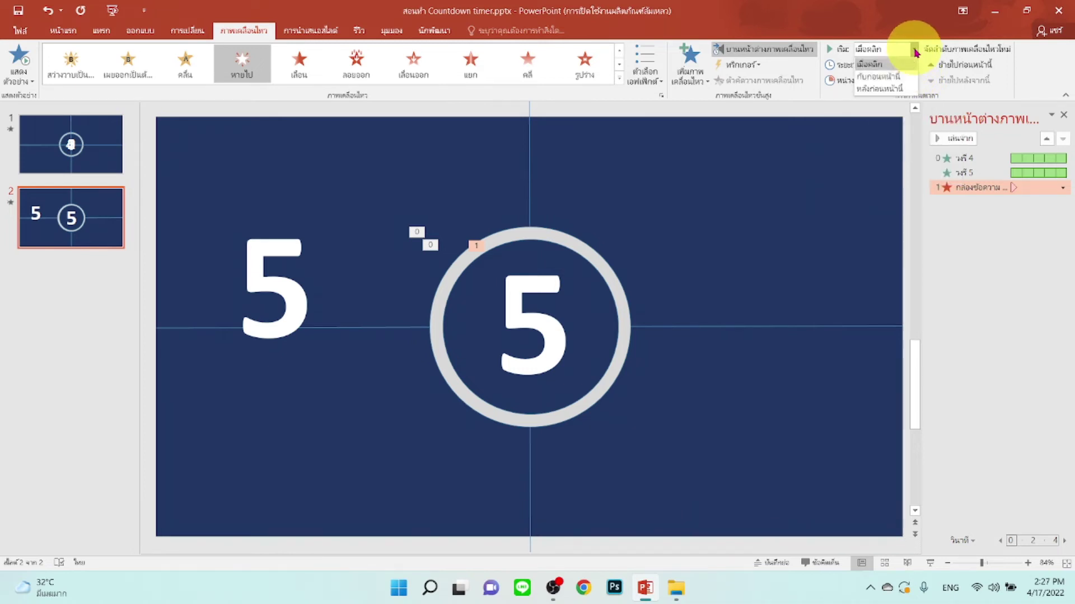
click(882, 79)
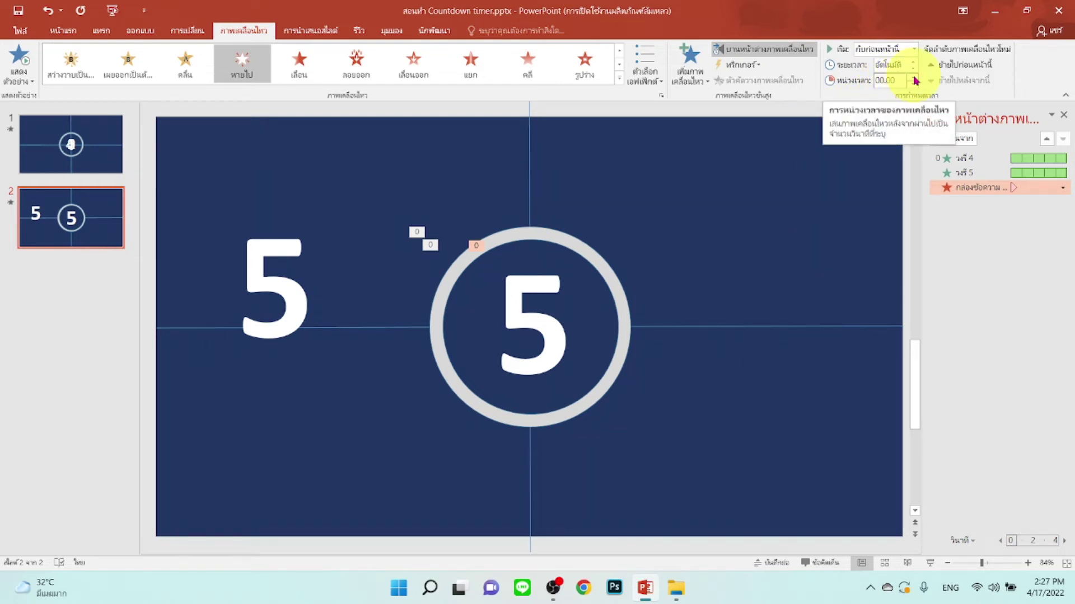
click(914, 77)
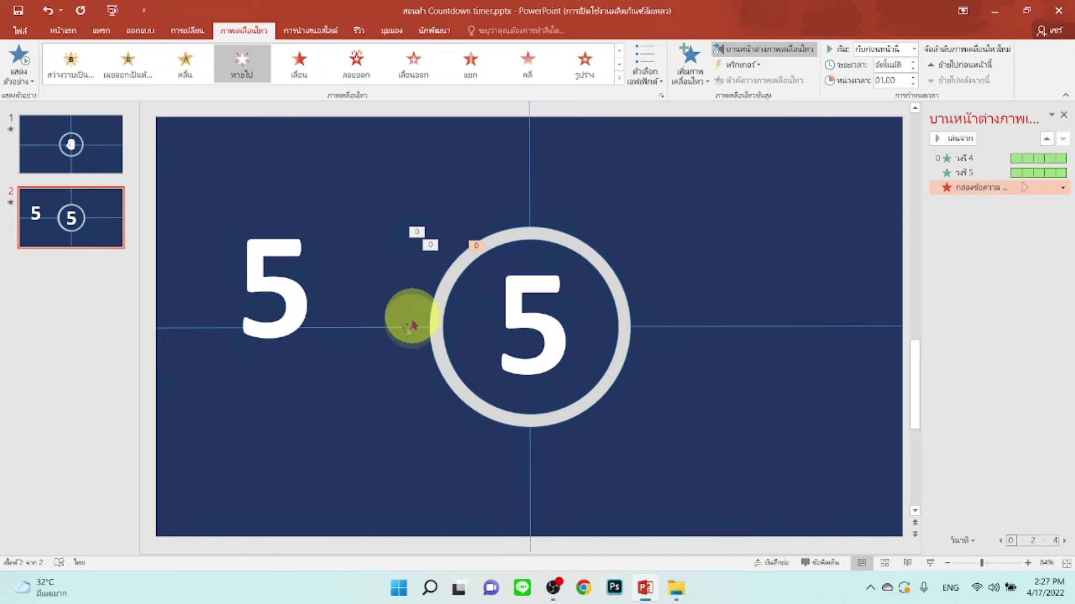
click(298, 235)
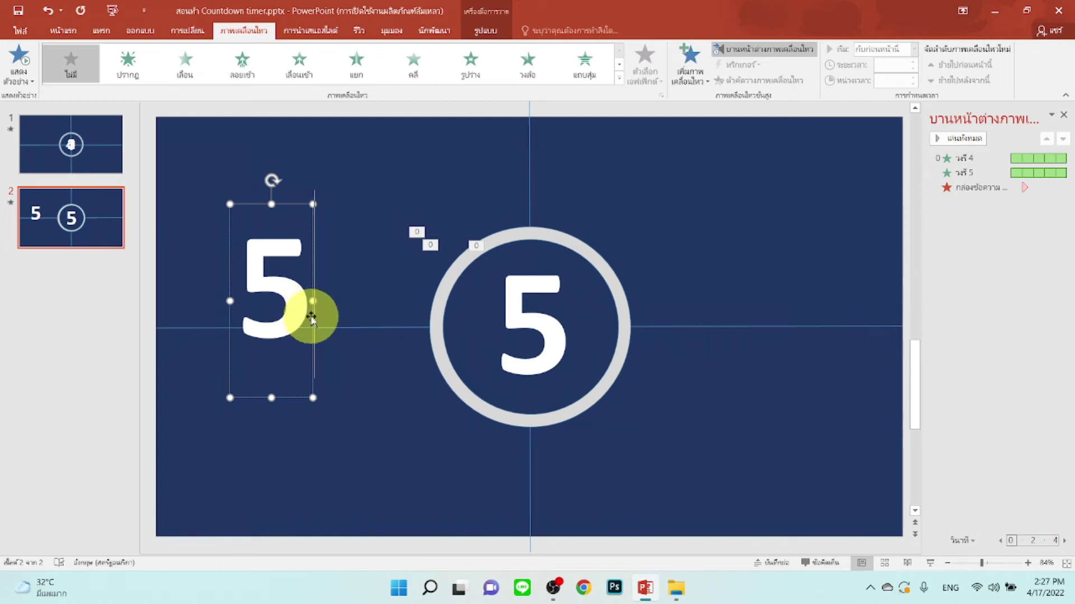
- Change the left number to 4 and give it Appear and Disappear effects
key(BackSpace)
text(4)
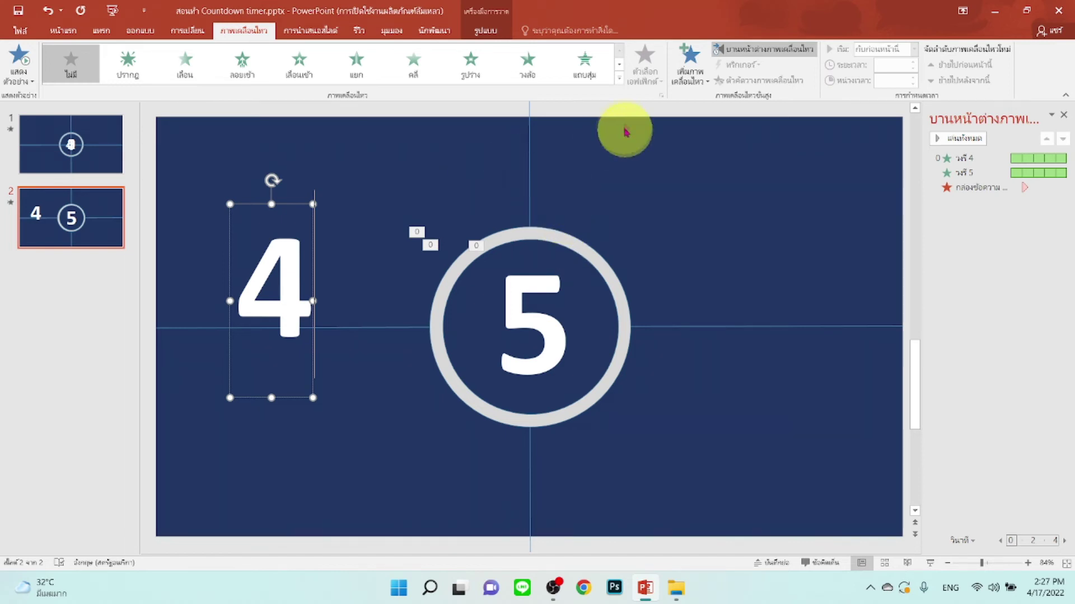
click(619, 82)
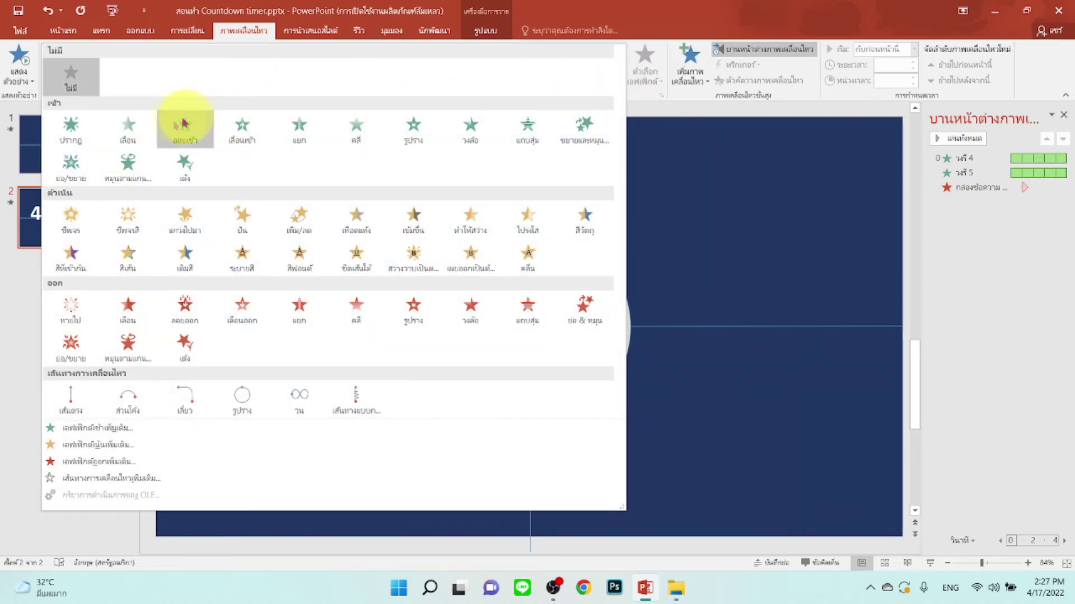
click(76, 130)
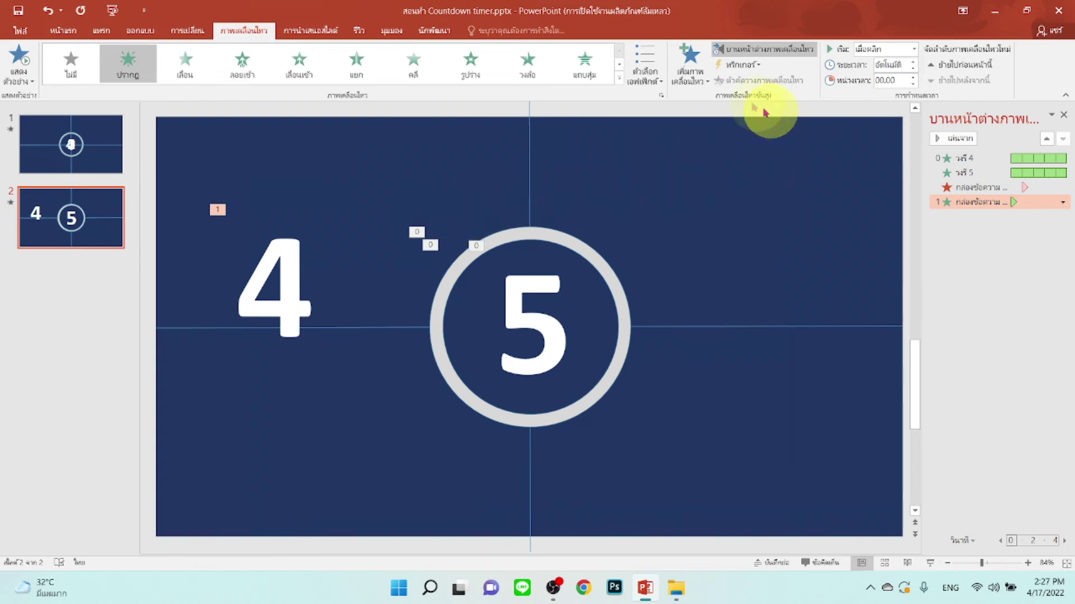
click(693, 66)
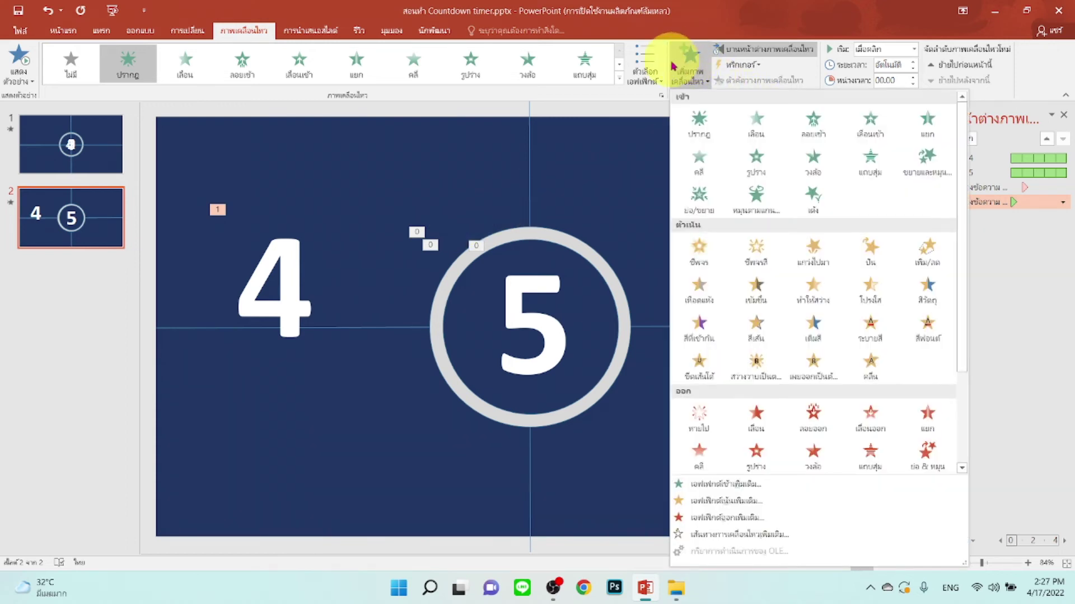
click(700, 418)
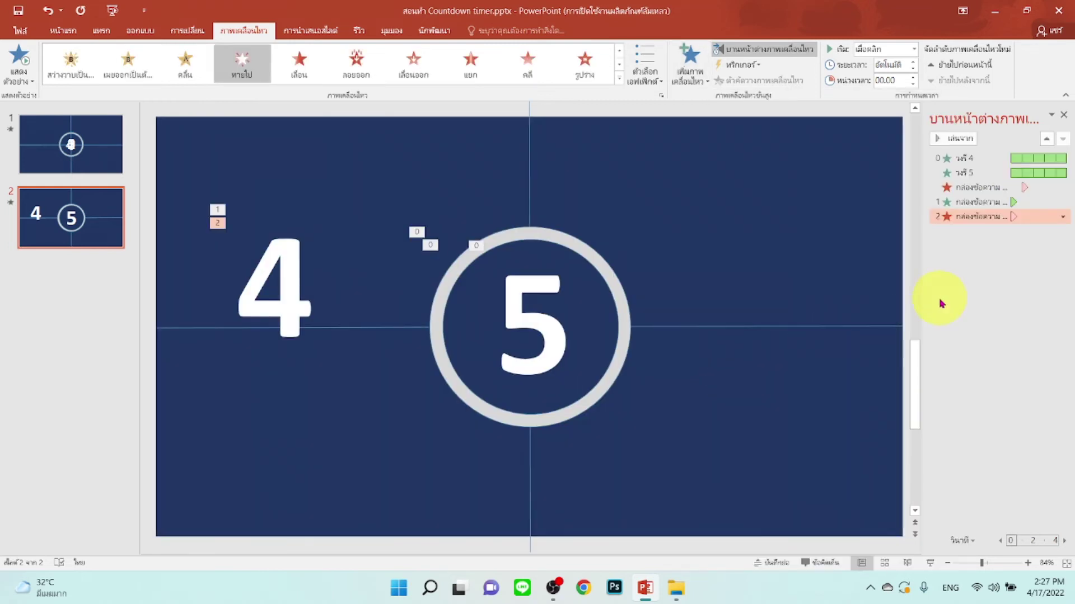
- Set both of the 4's animations to With Previous, with delays 01.00 and 02.00
drag(973, 216, 982, 202)
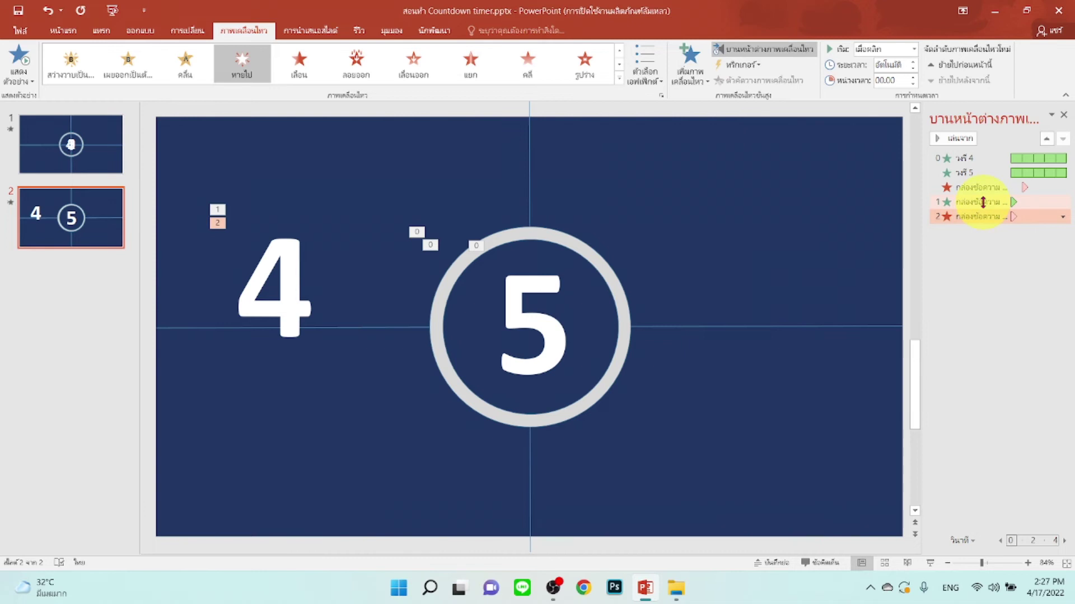
click(983, 202)
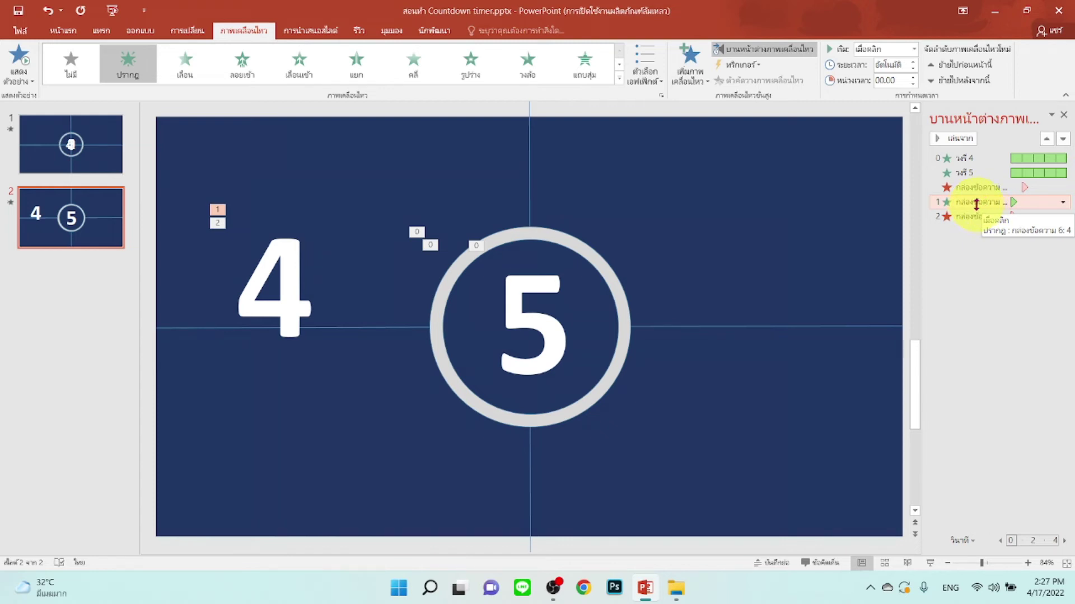
click(912, 49)
click(876, 71)
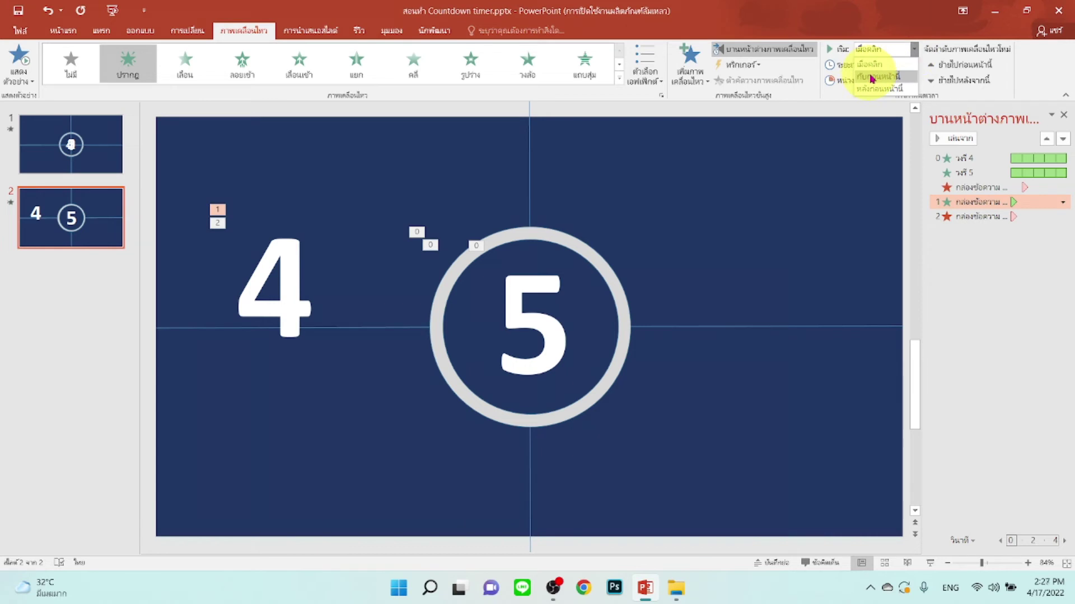
click(912, 77)
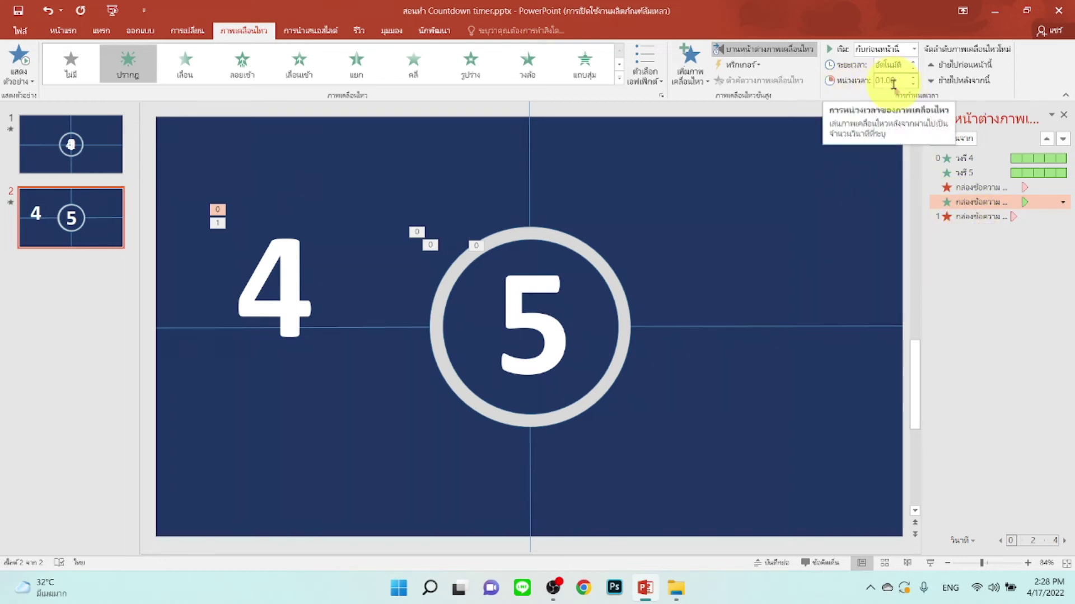
click(975, 217)
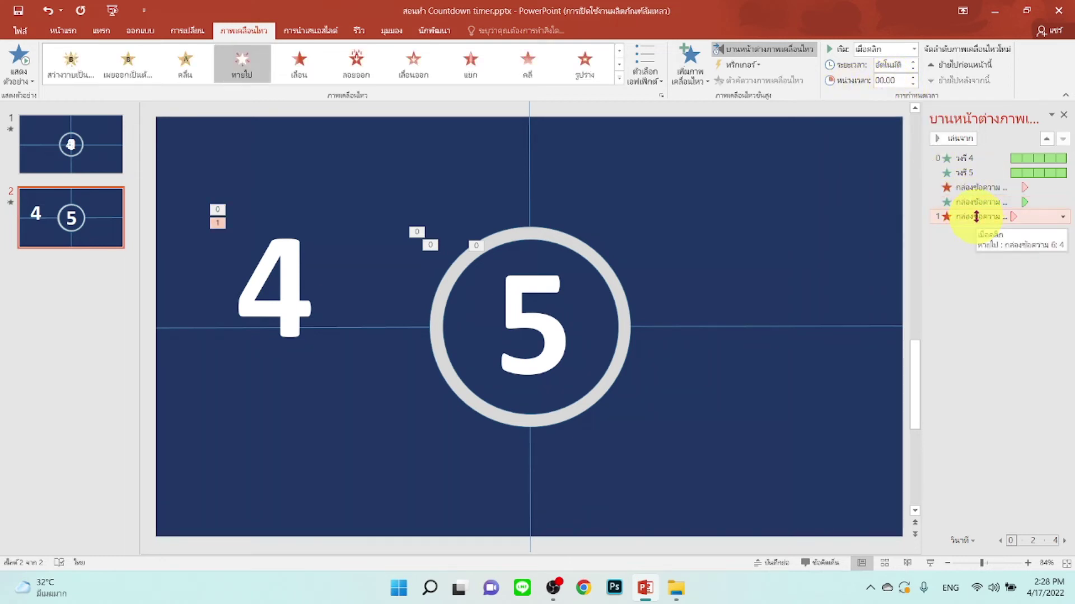
click(913, 51)
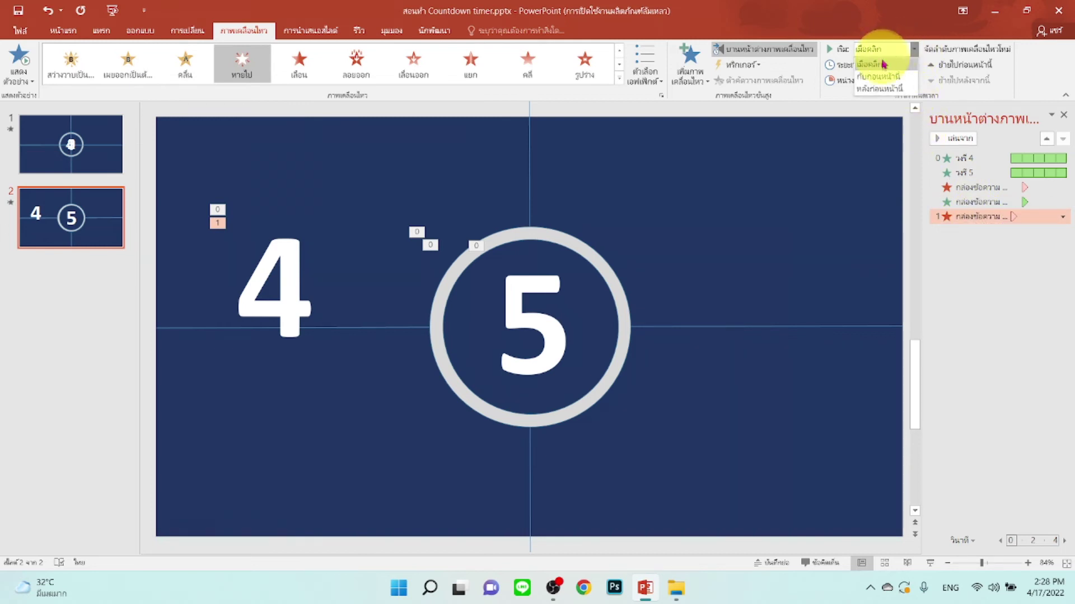
click(882, 72)
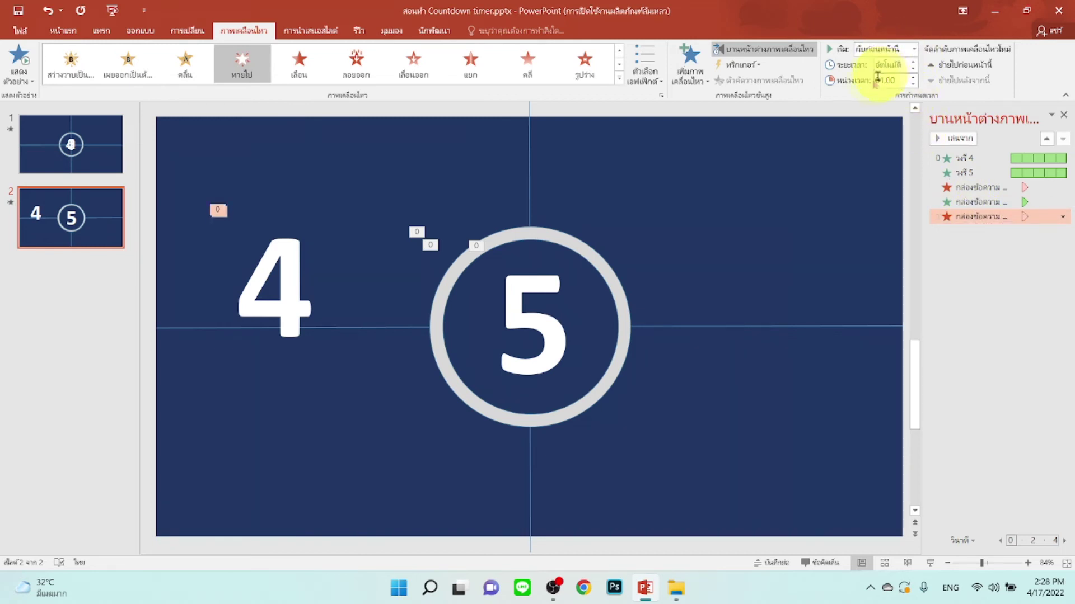
click(914, 79)
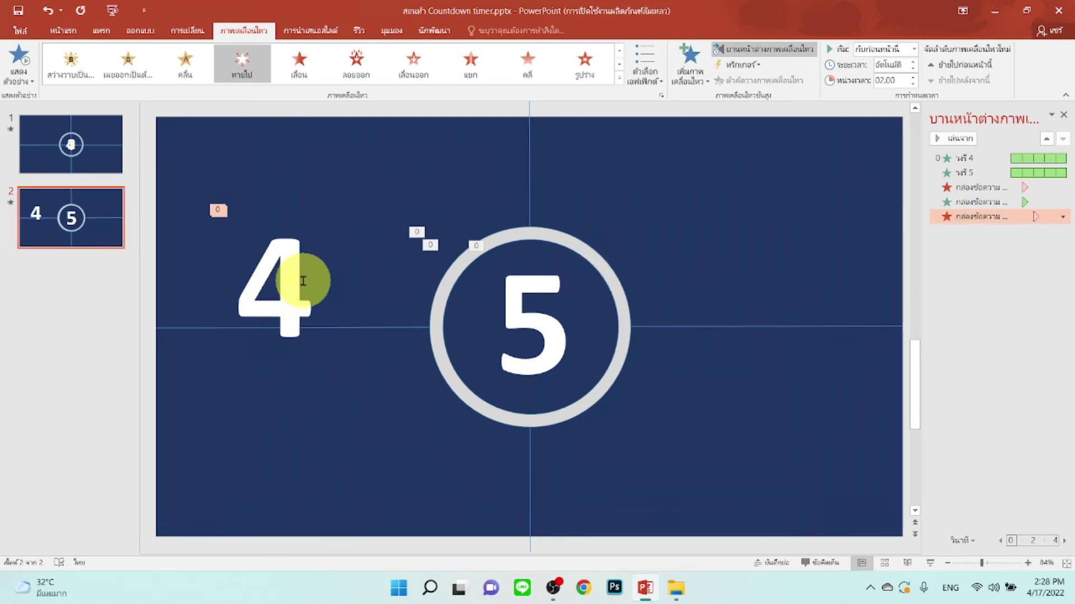
click(291, 318)
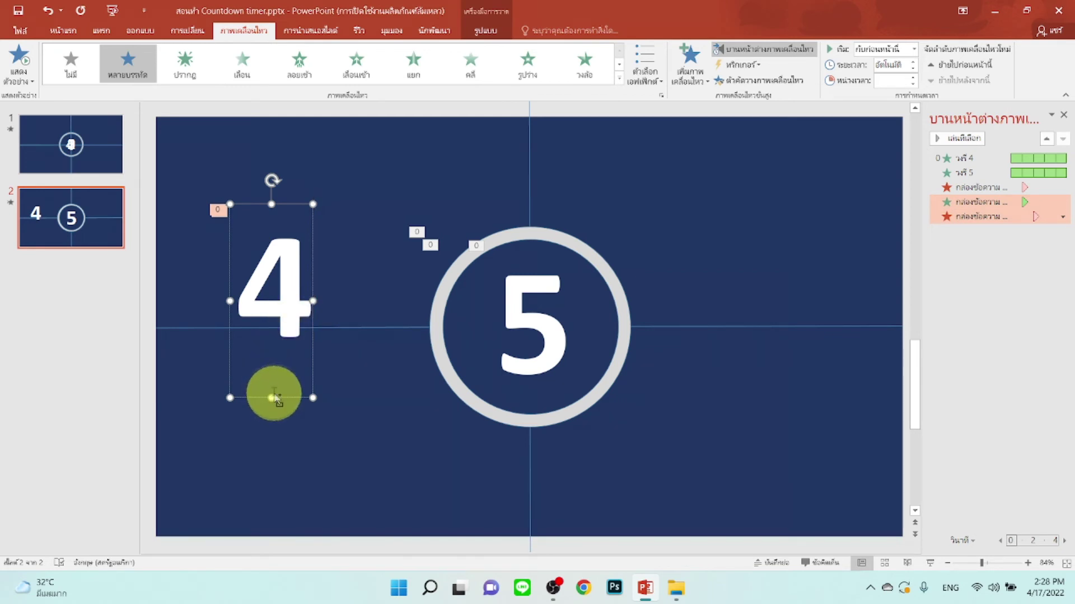
- Copy the 4 up toward the ring and change the copy to 3
drag(274, 399, 392, 328)
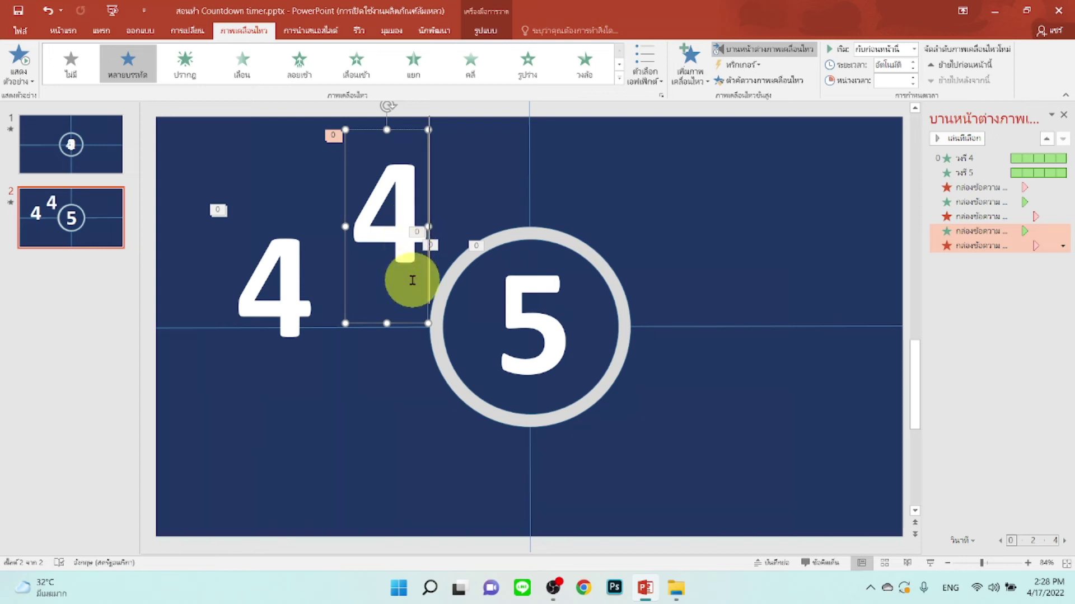
double_click(412, 281)
key(BackSpace)
text(3)
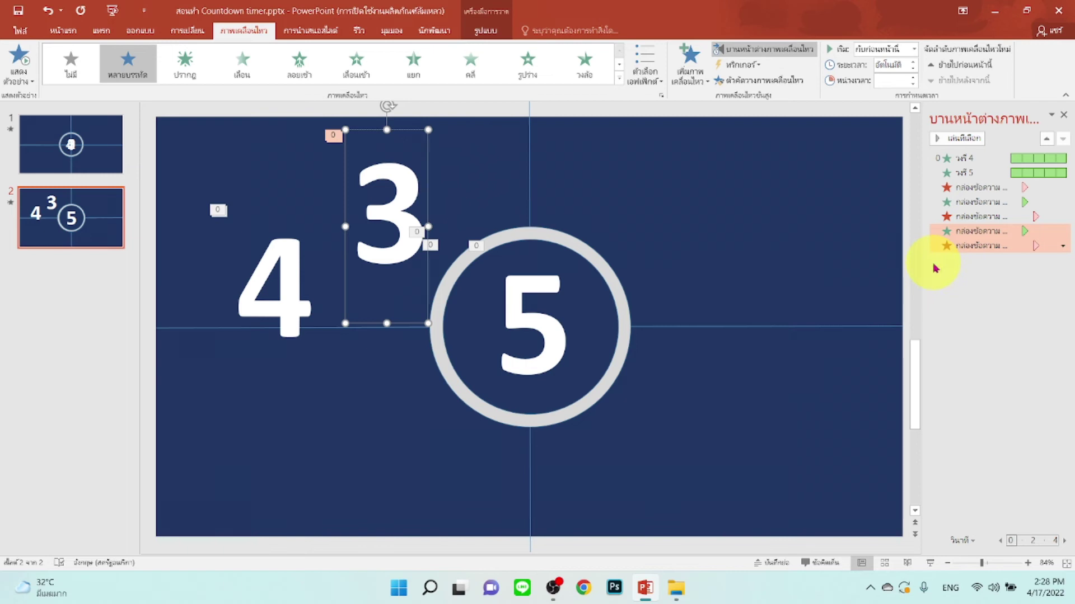
mouse_move(981, 231)
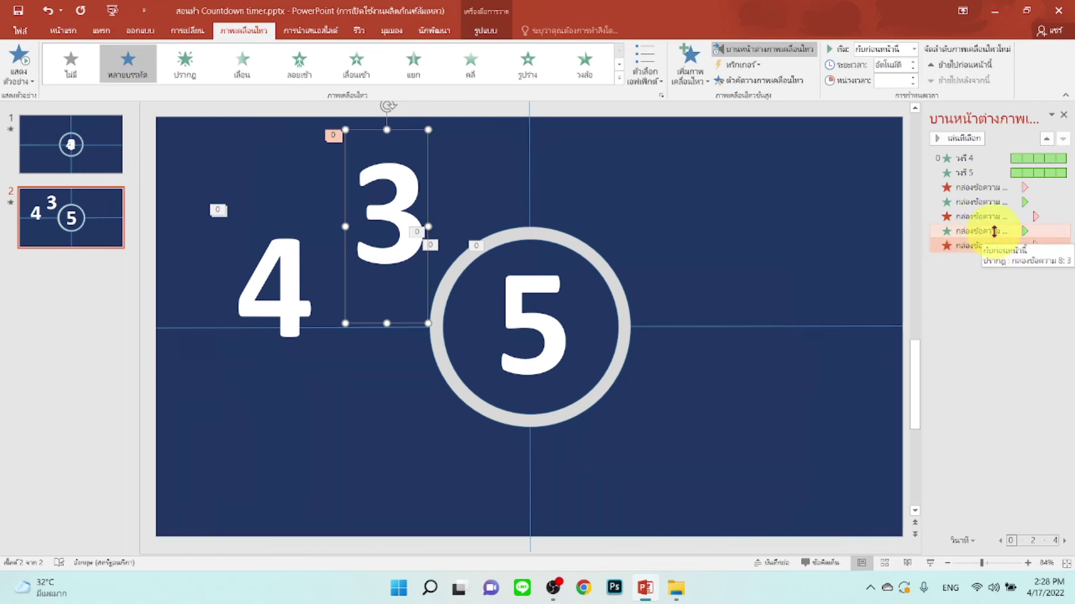
- Delay the 3's Appear to 02.00 and Disappear to 03.00, then copy it right of the ring
click(995, 233)
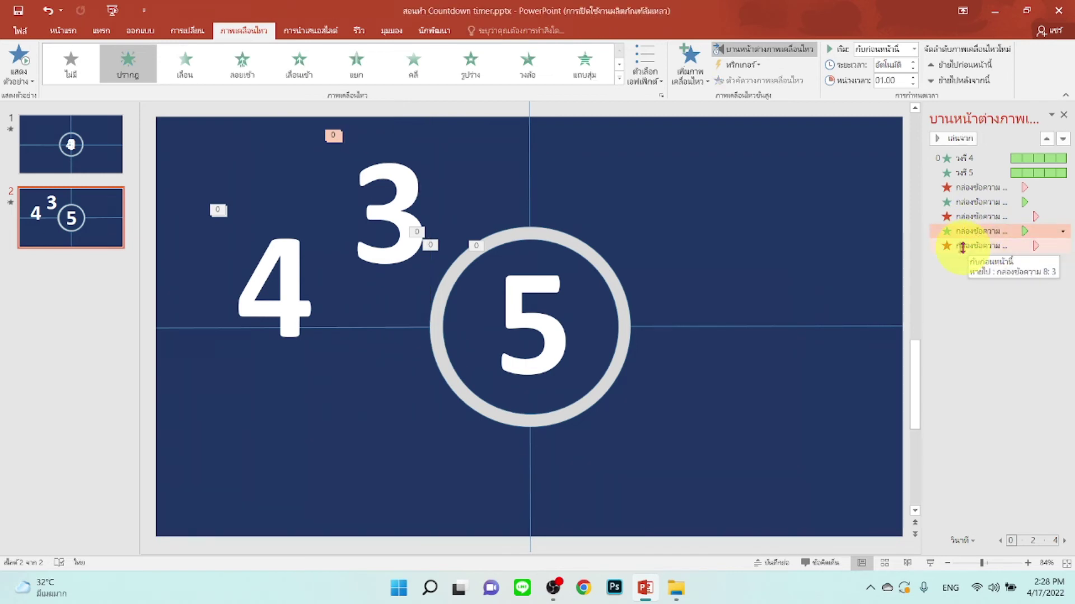
click(913, 78)
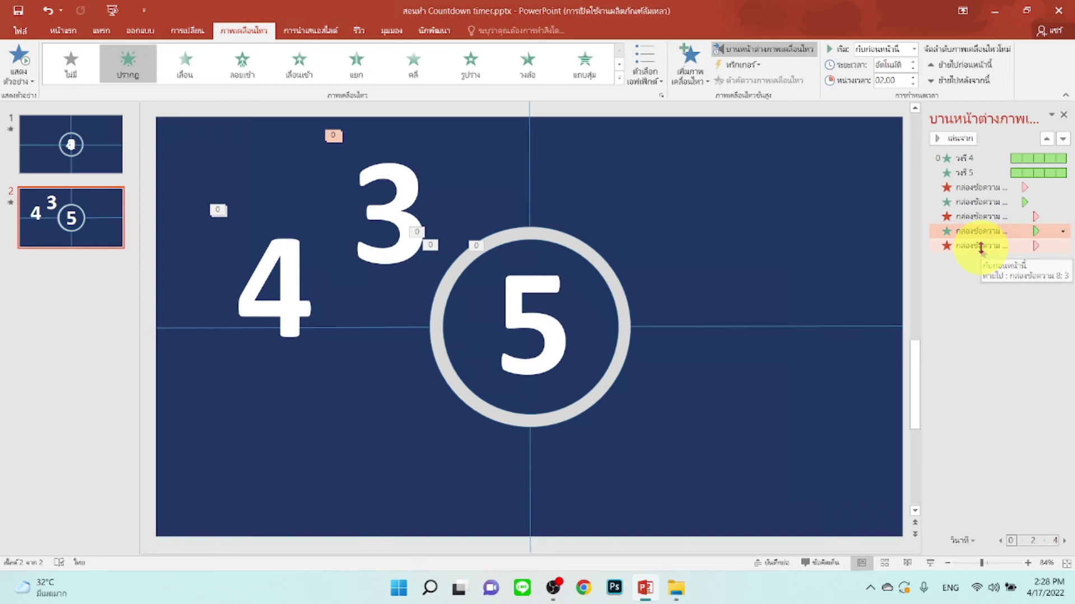
click(980, 247)
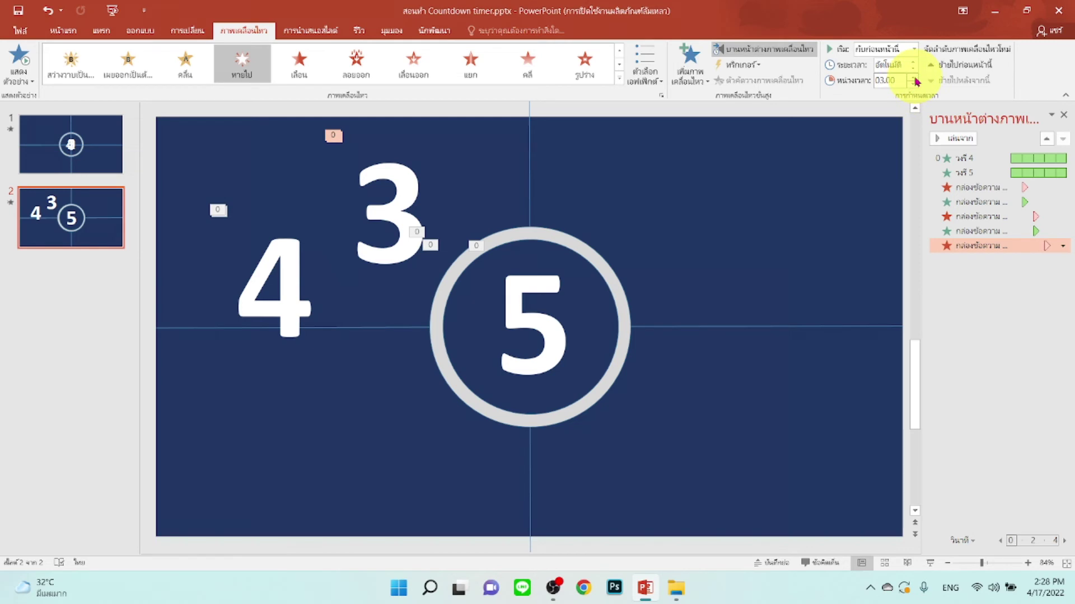
click(399, 241)
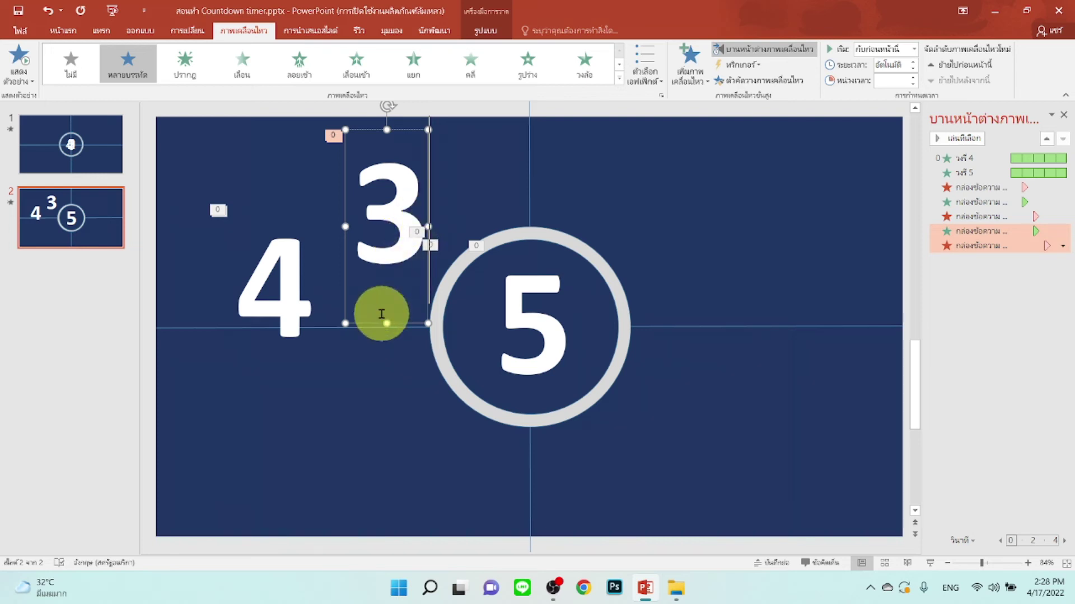
mouse_move(381, 314)
mouse_down()
mouse_move(462, 303)
mouse_move(717, 314)
mouse_up()
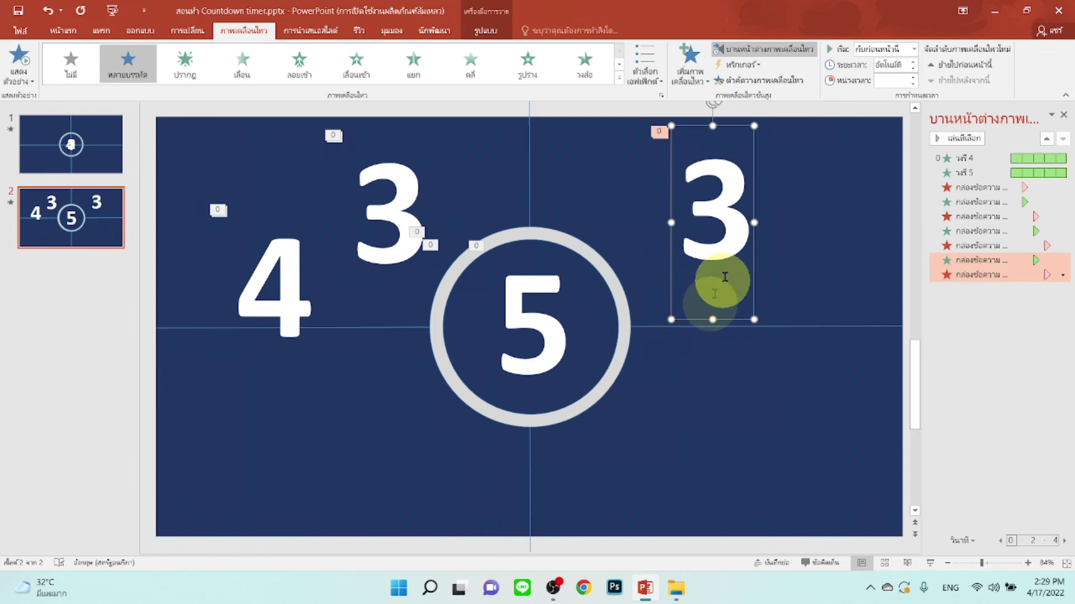
- Retype the right-hand copy as 2, with Appear delay 03.00 and Disappear delay 04.00
click(740, 237)
key(BackSpace)
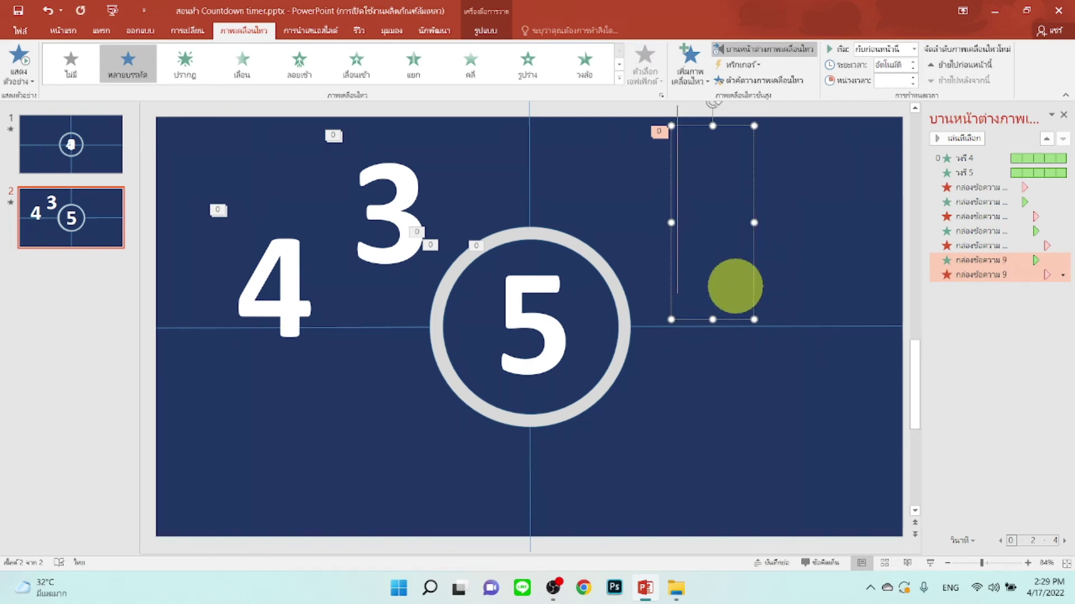
text(2)
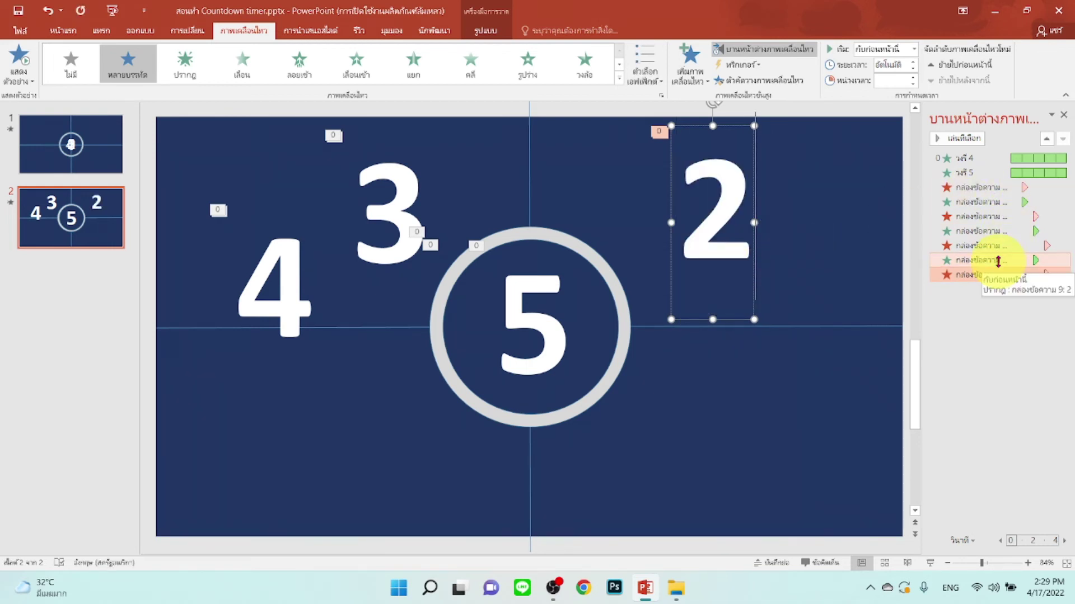
click(1002, 260)
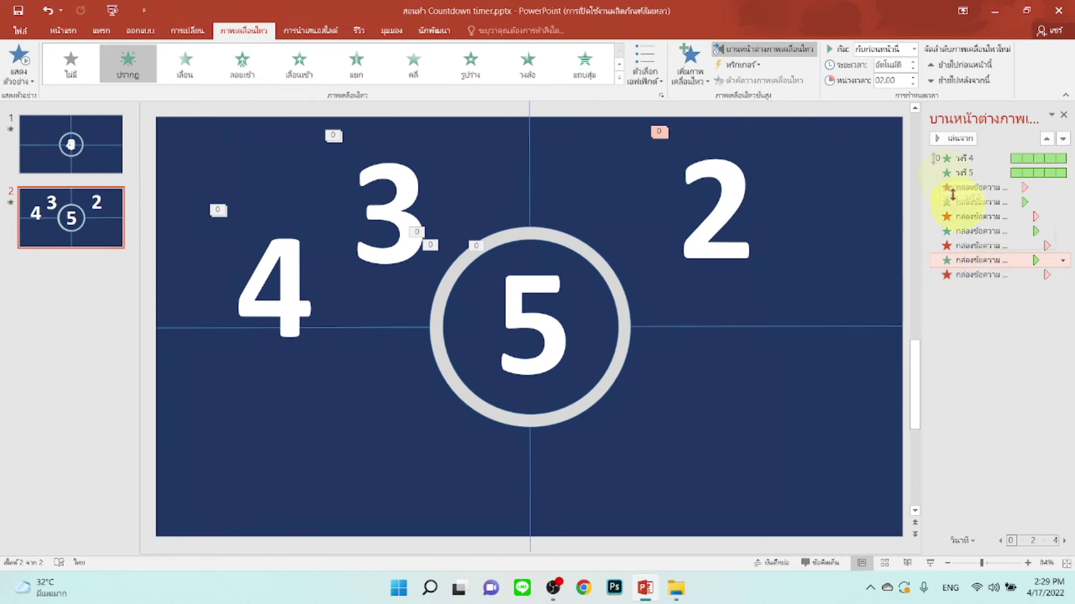
click(912, 78)
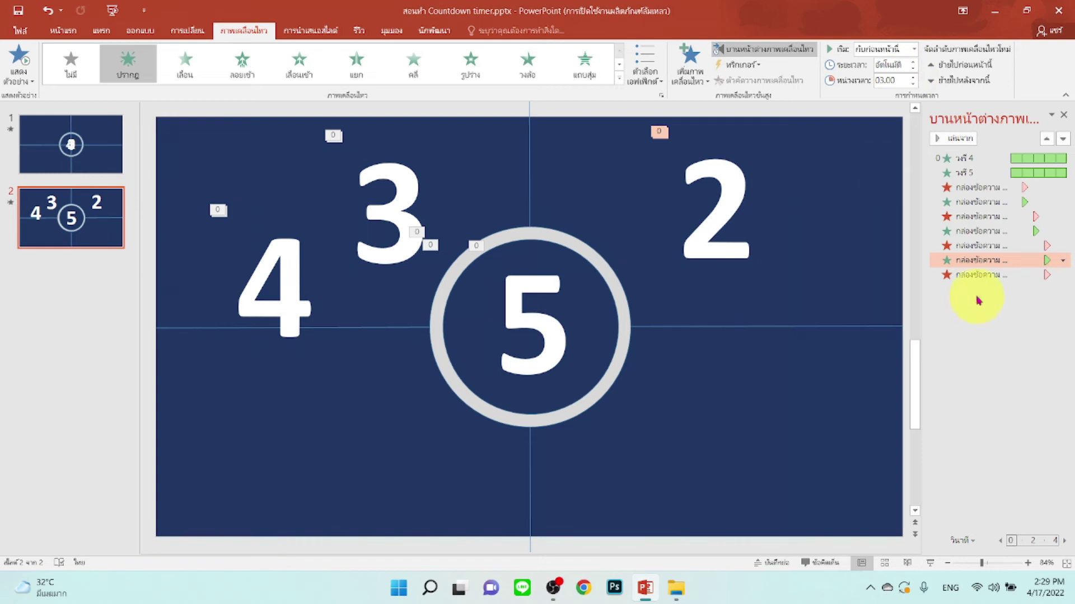
click(977, 276)
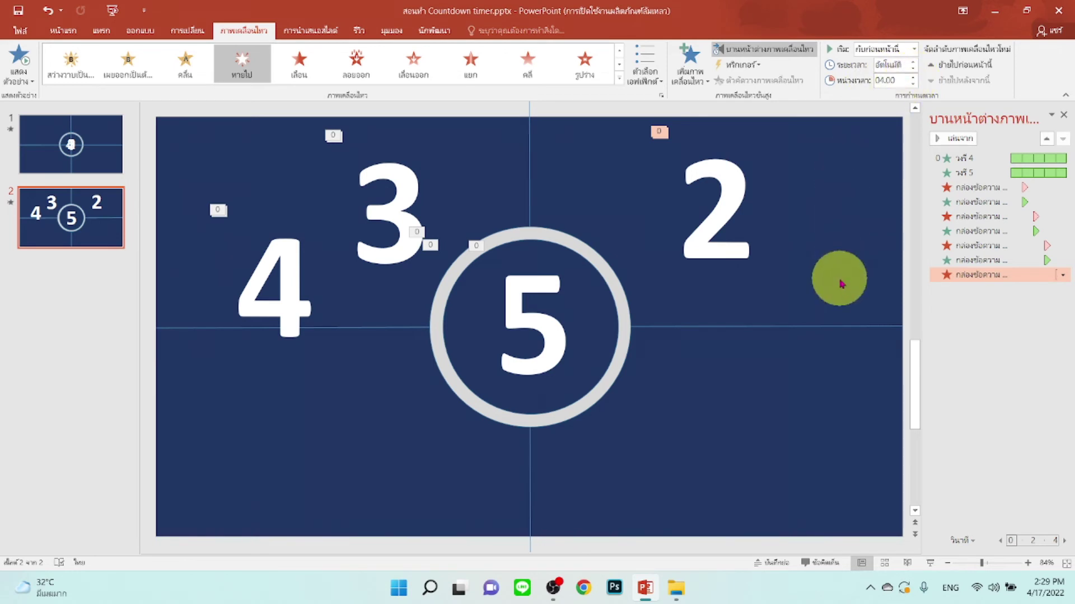
click(733, 256)
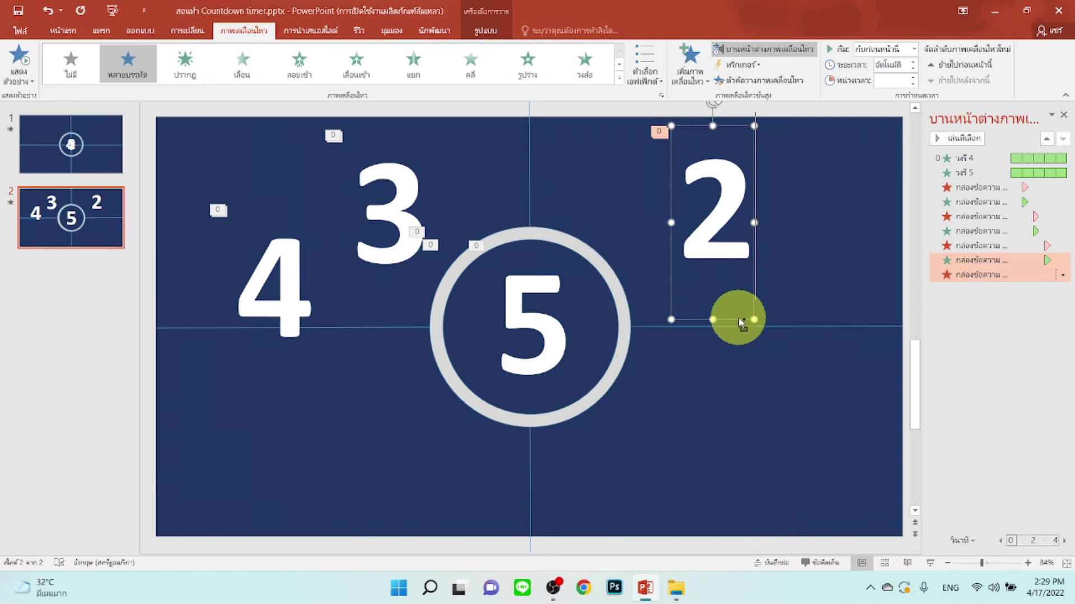
- Copy the 2 to the far right as a 1, with Appear delay 04.00 and Disappear delay 05.00
drag(742, 321, 850, 407)
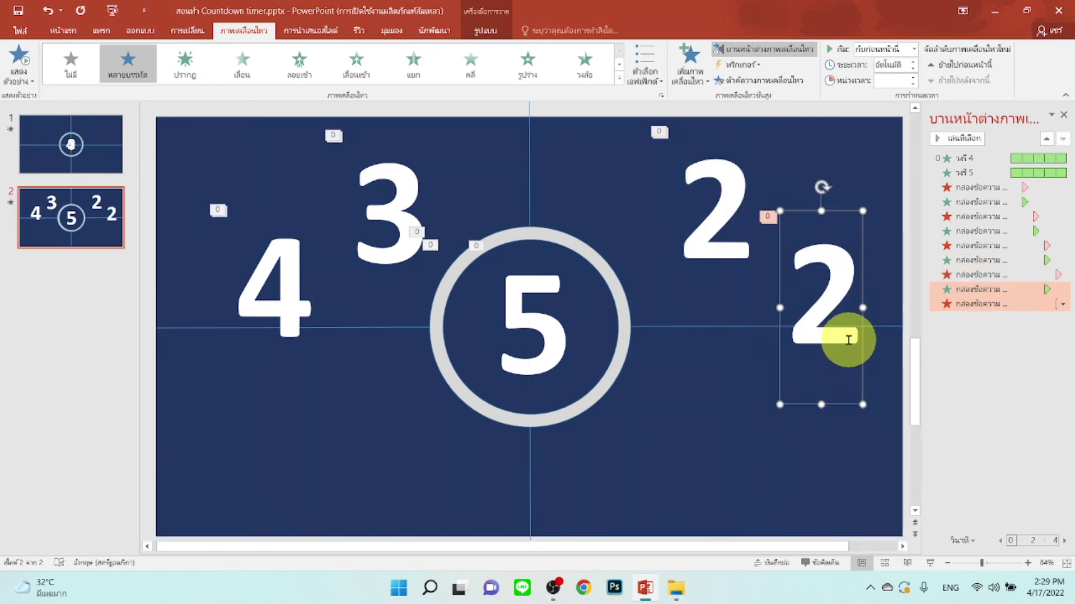
key(BackSpace)
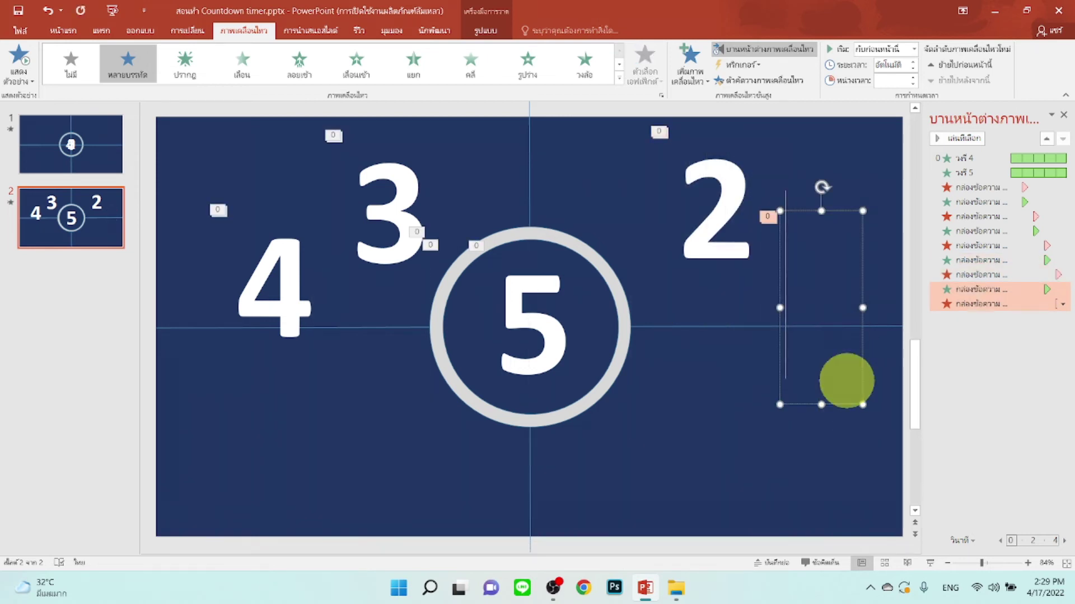
text(1)
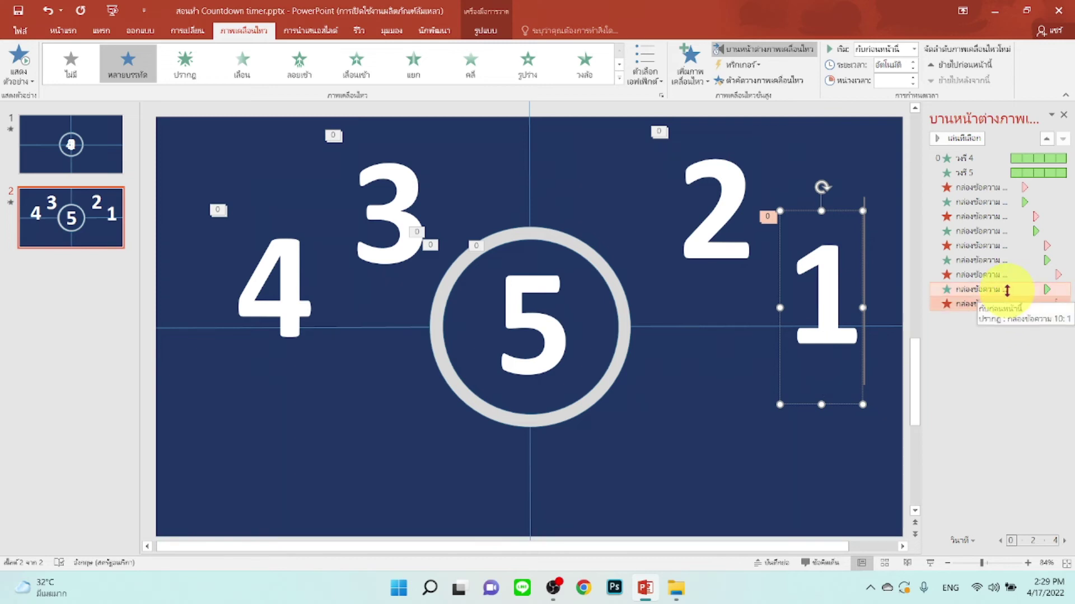
click(1007, 289)
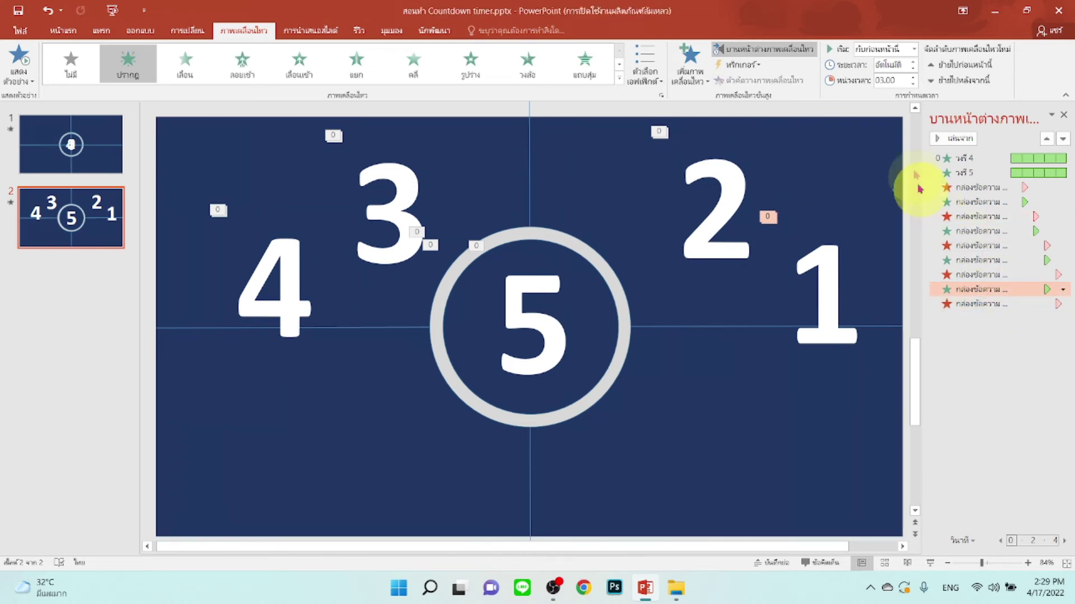
click(912, 78)
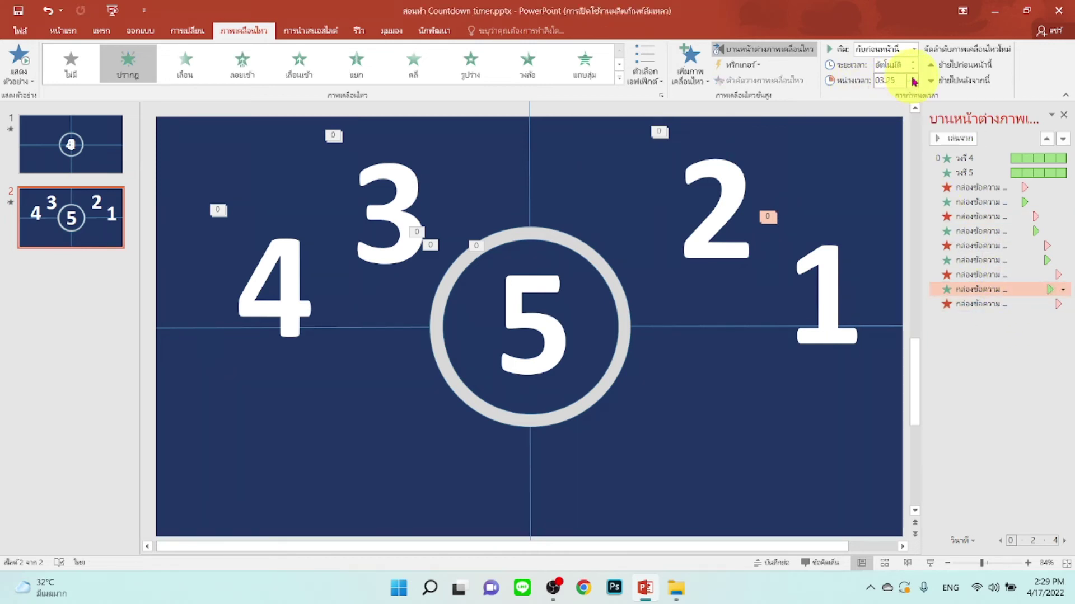
click(978, 305)
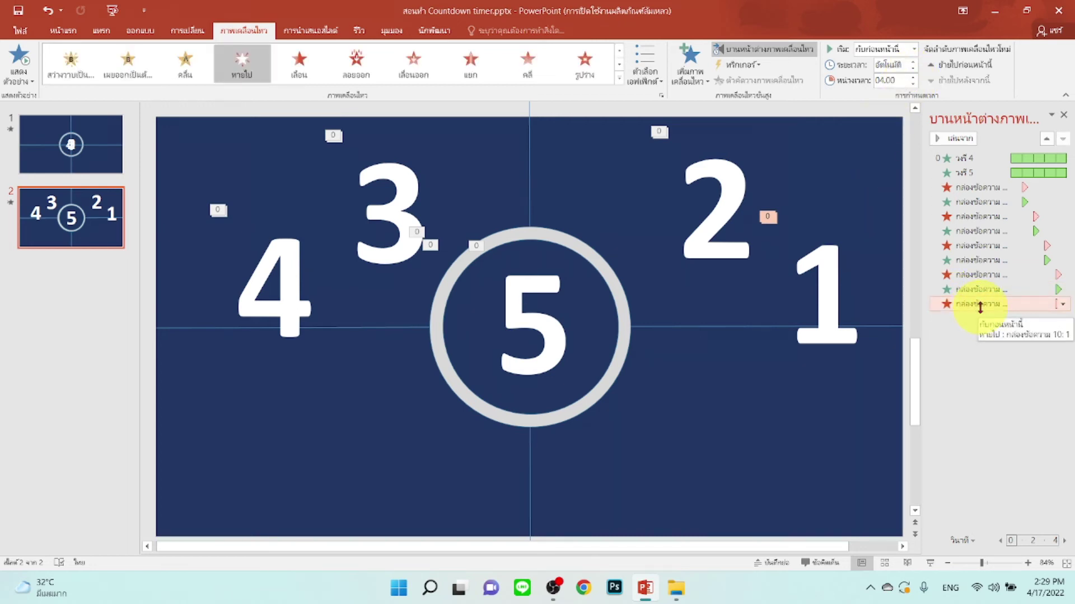
click(913, 78)
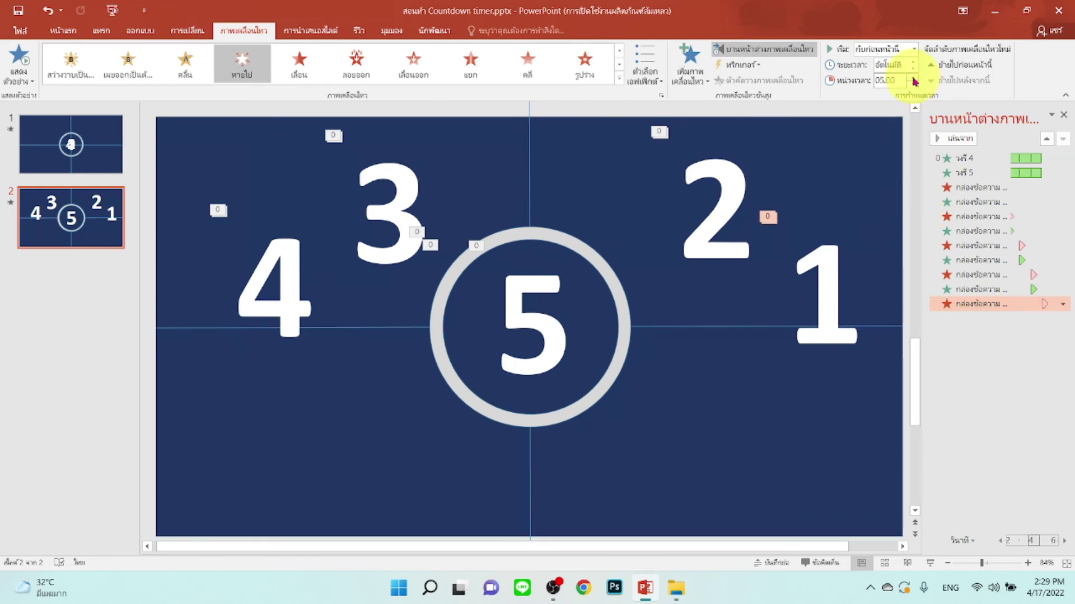
- Copy the 1 to below the 2 and change it to 0
click(835, 340)
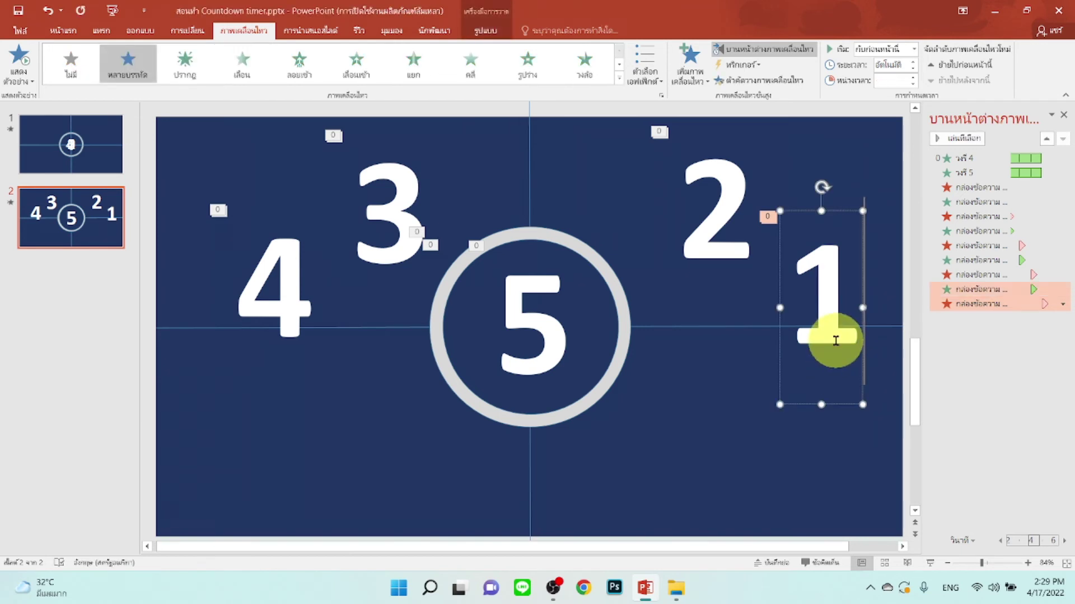
mouse_move(835, 340)
mouse_down()
mouse_move(814, 415)
mouse_move(707, 496)
mouse_up()
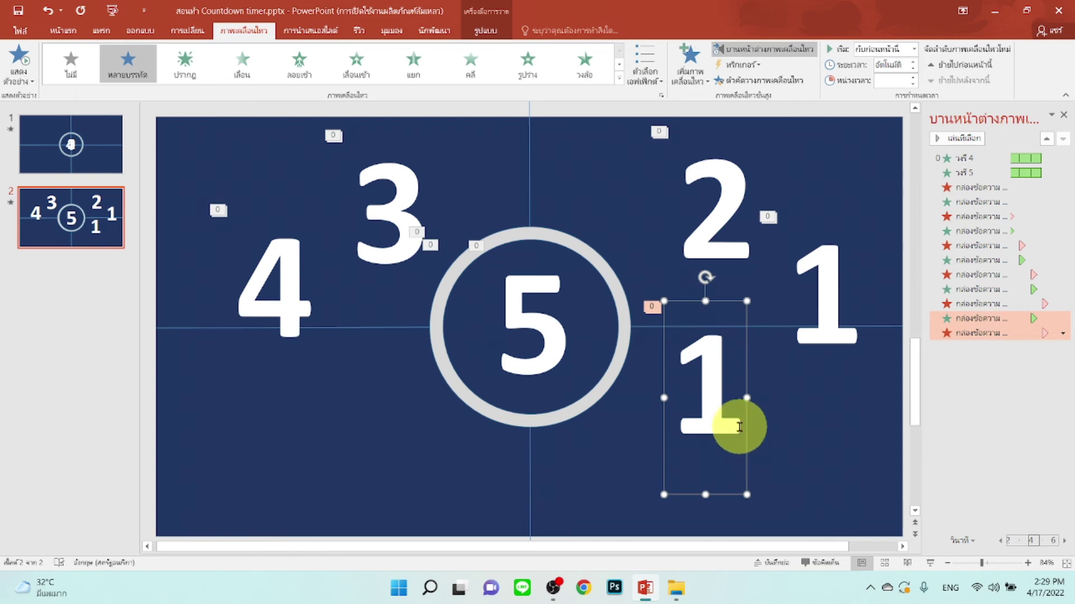
key(BackSpace)
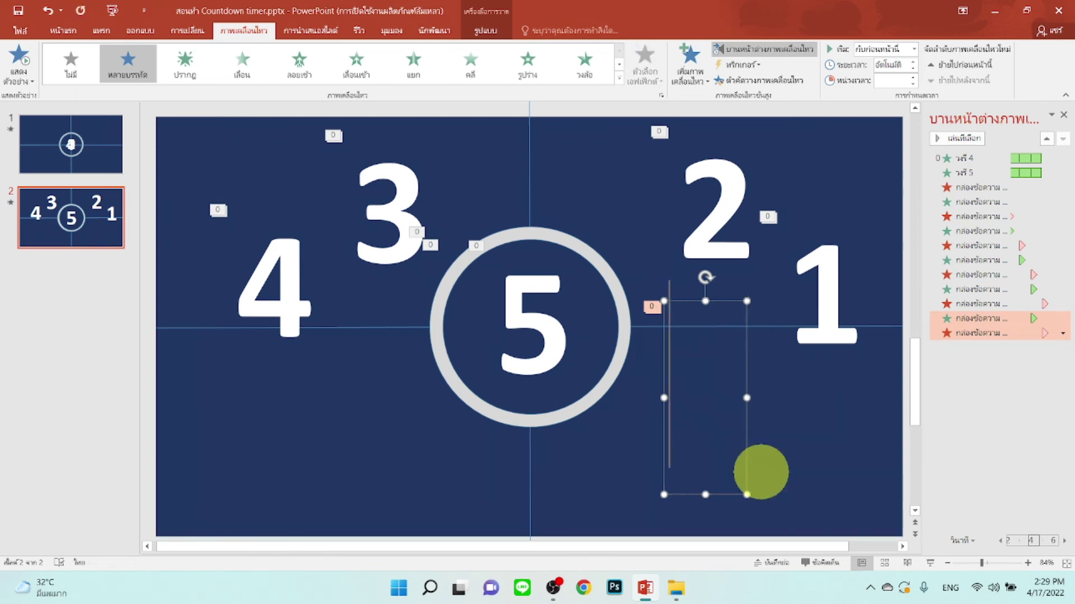
text(0)
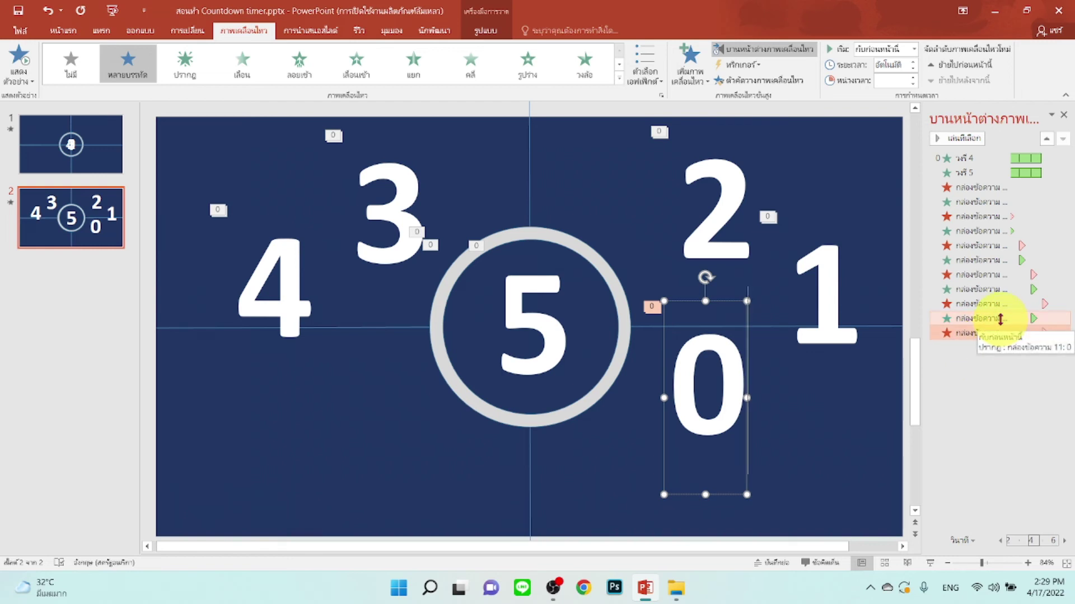
- Delay the 0's Appear to 05.00 and remove its Disappear effect so it stays
click(1000, 318)
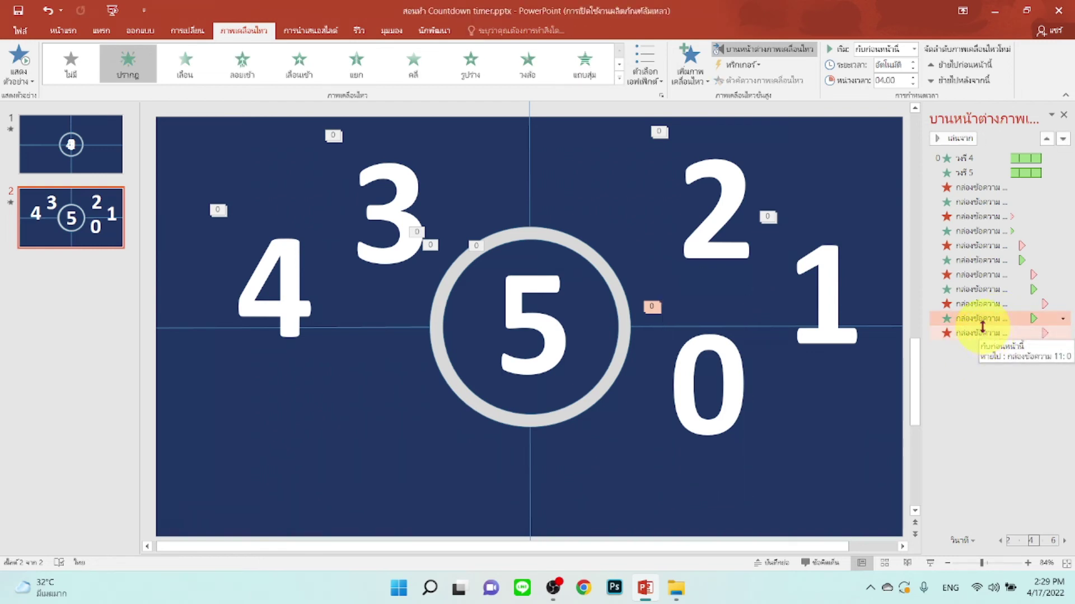
click(914, 78)
click(914, 78)
click(914, 77)
click(914, 78)
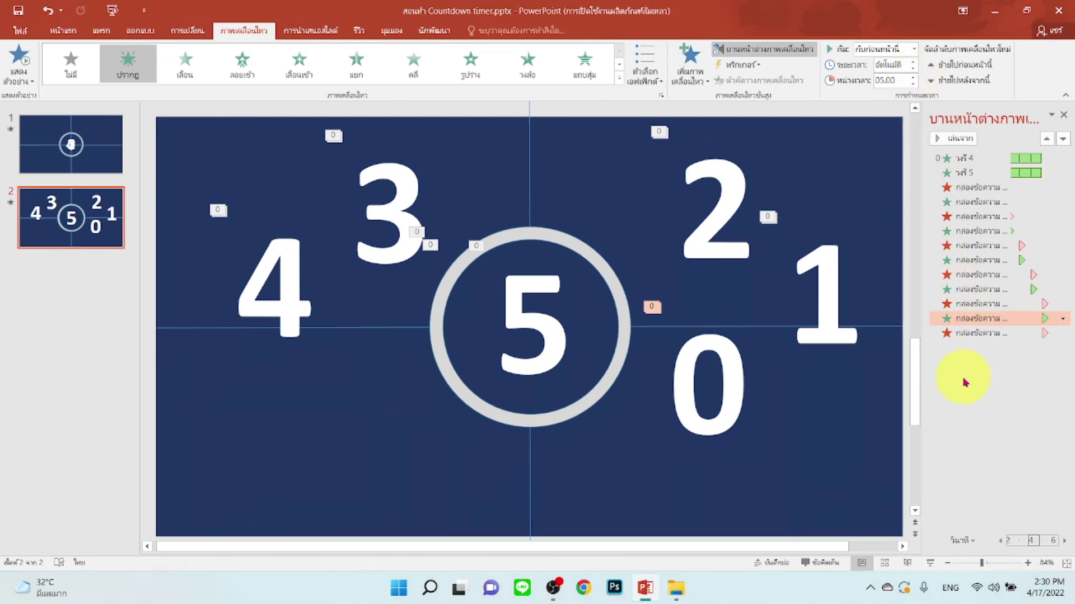
click(973, 333)
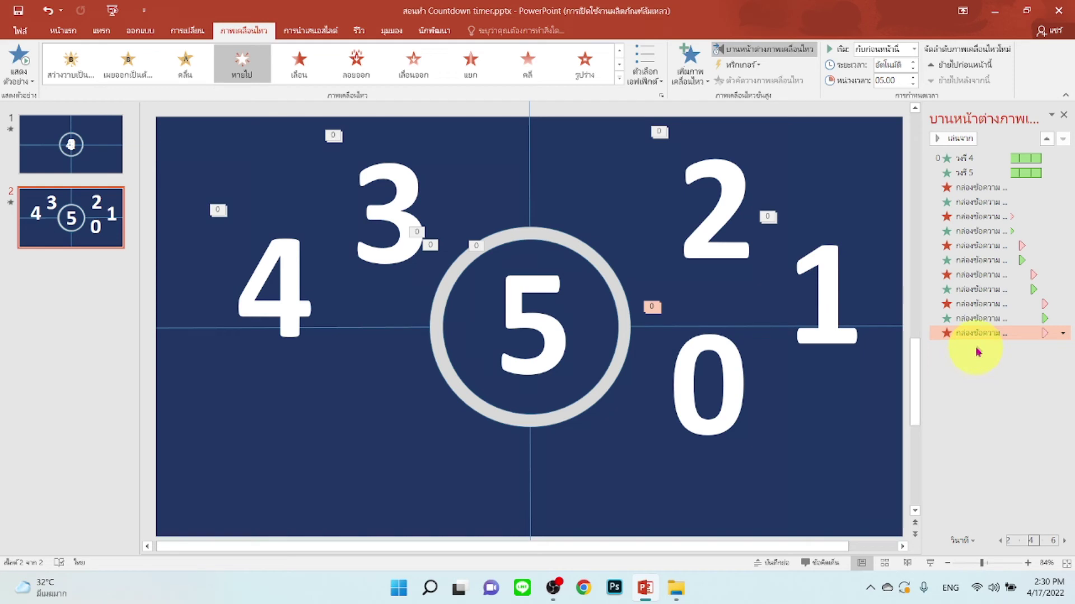
mouse_move(976, 333)
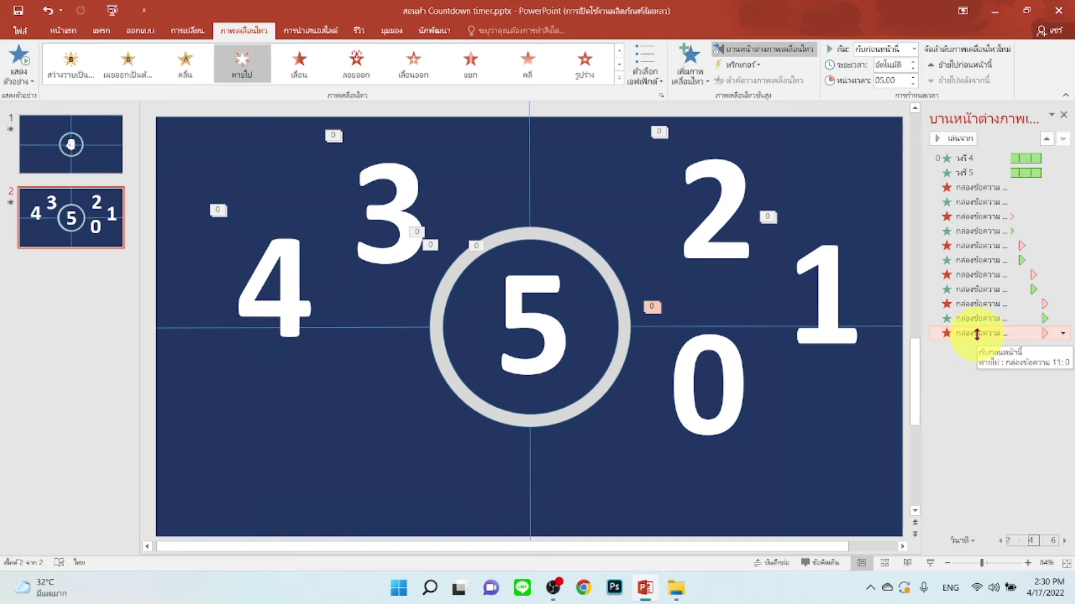
right_click(976, 334)
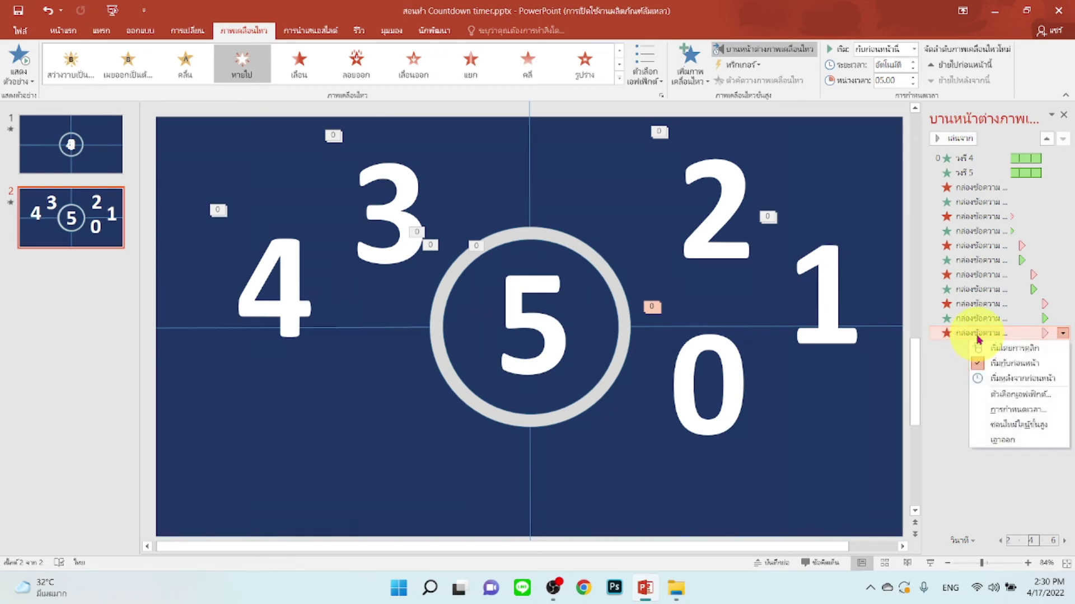
click(1006, 445)
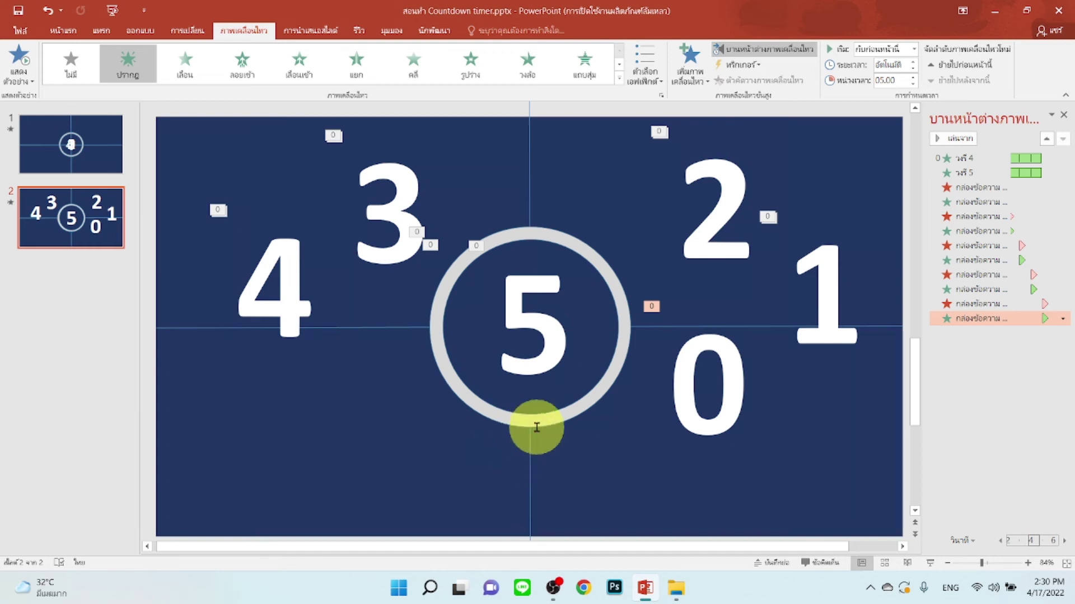
- Drag the 4, 3, 2, 1 and 0 text boxes into the ring's centre over the 5
click(301, 305)
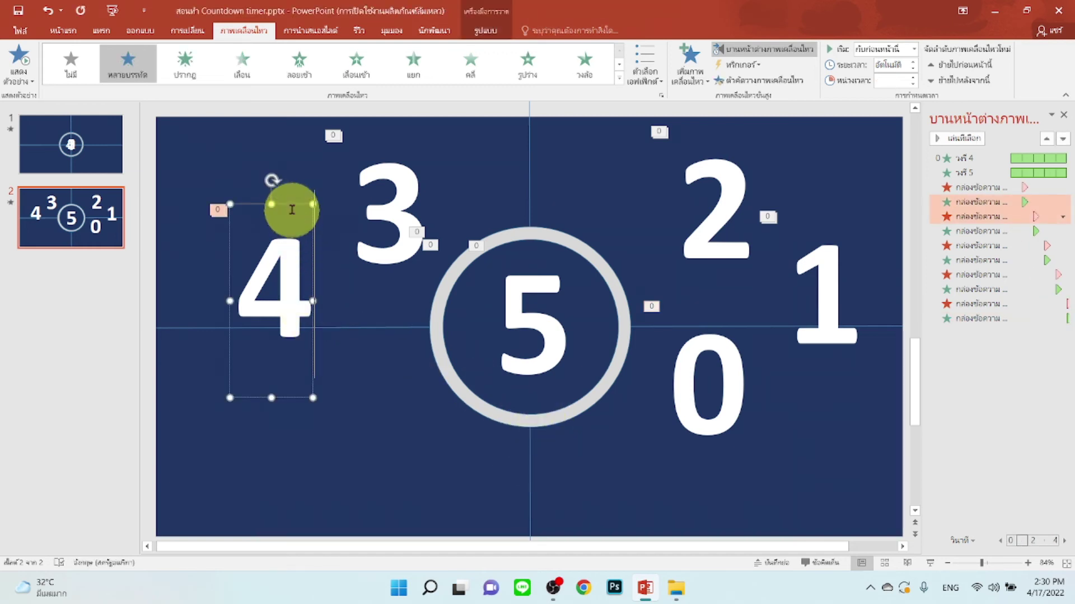
drag(294, 205, 540, 242)
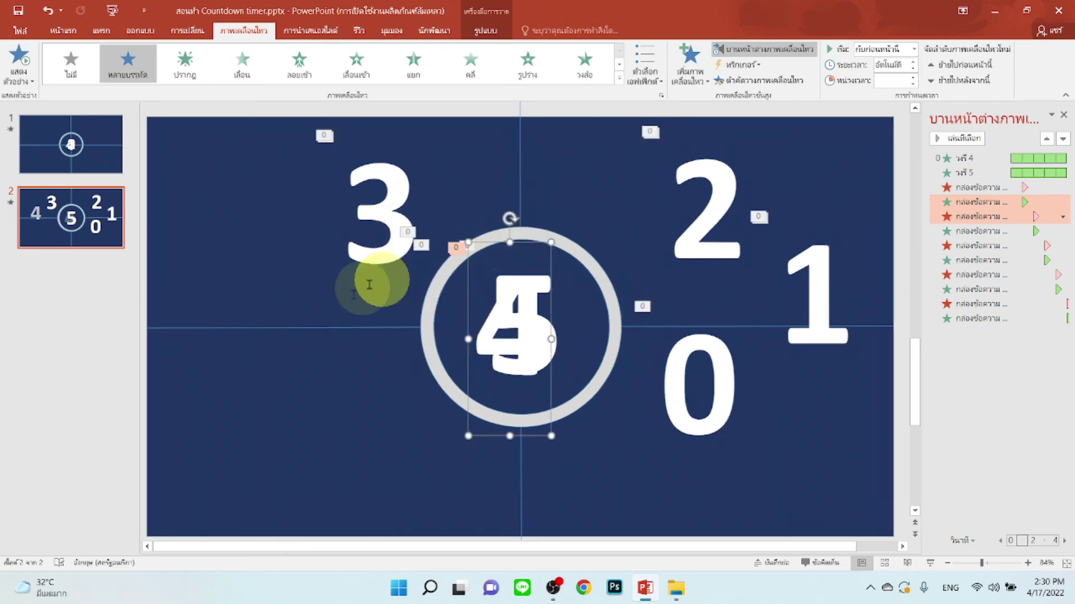
click(376, 184)
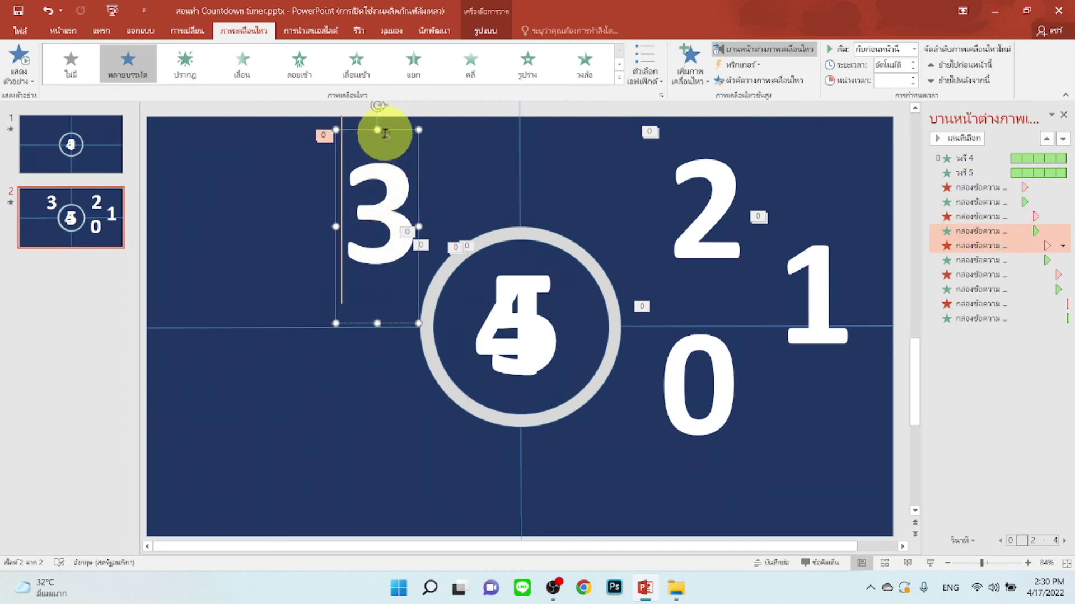
drag(384, 132, 524, 242)
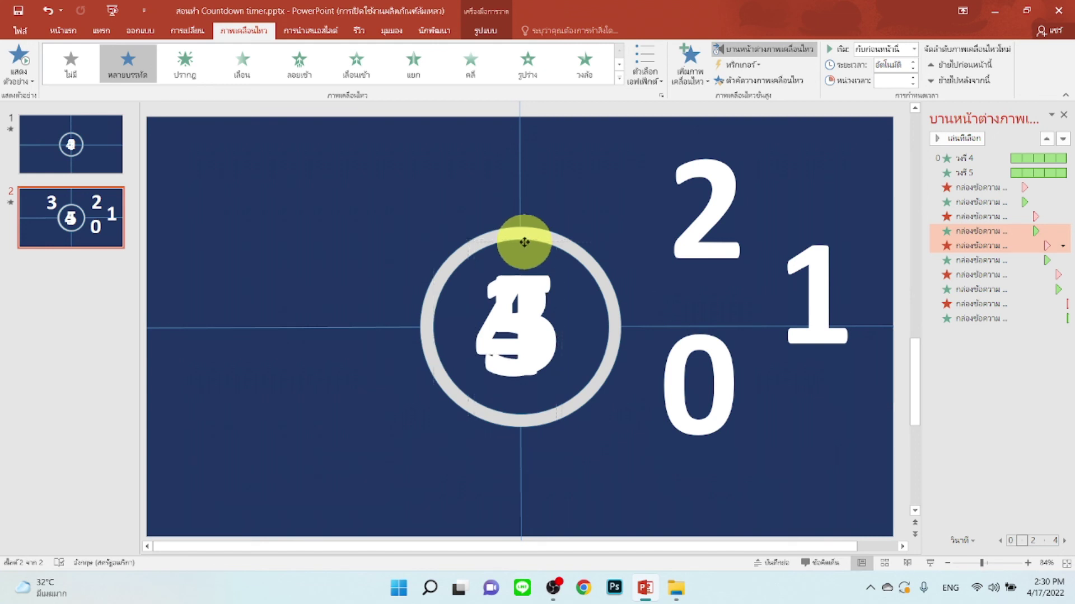
click(716, 196)
drag(715, 124, 529, 240)
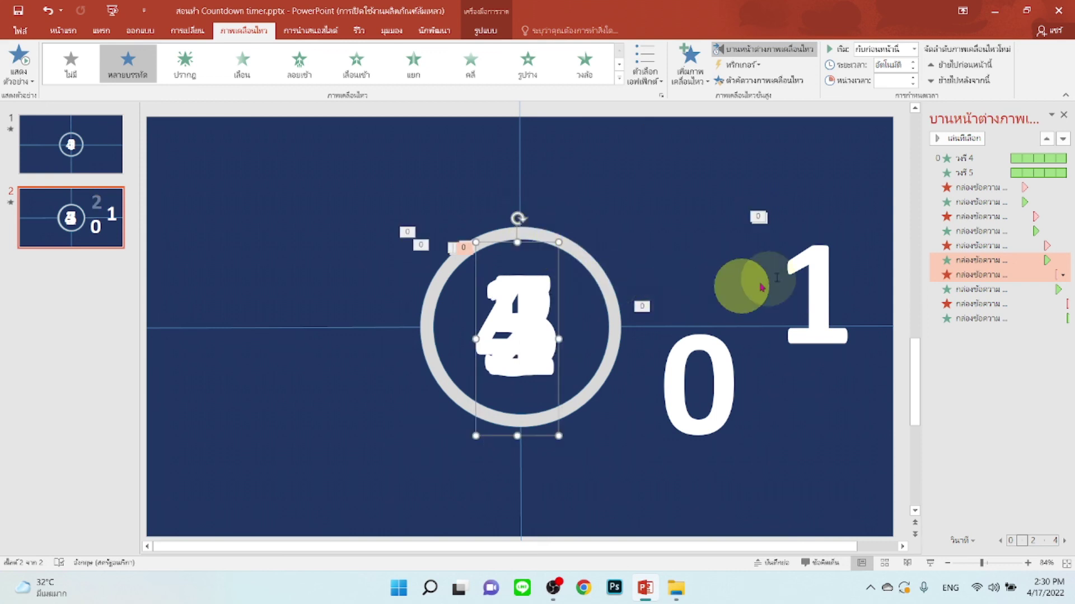
click(830, 221)
drag(830, 221, 536, 244)
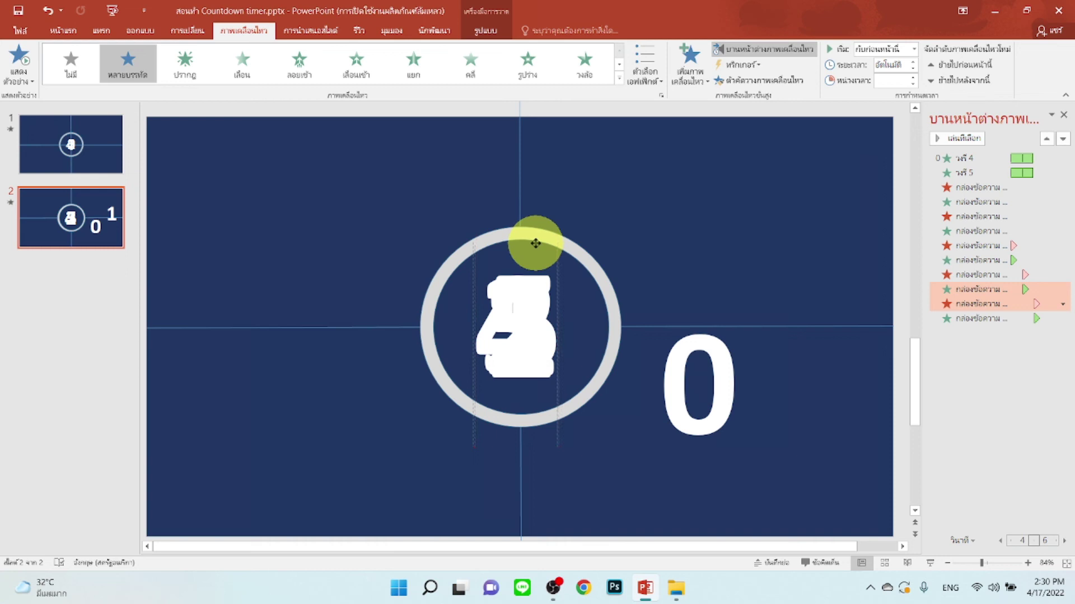
click(745, 364)
drag(725, 305, 540, 240)
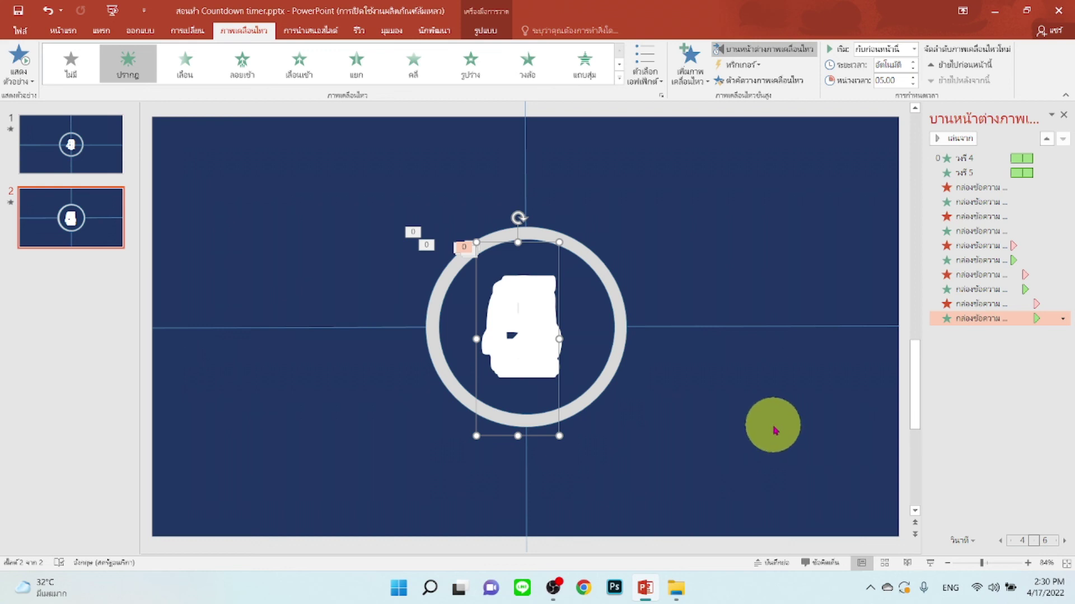
- Run the slide show from slide 2 to watch the countdown play
click(930, 564)
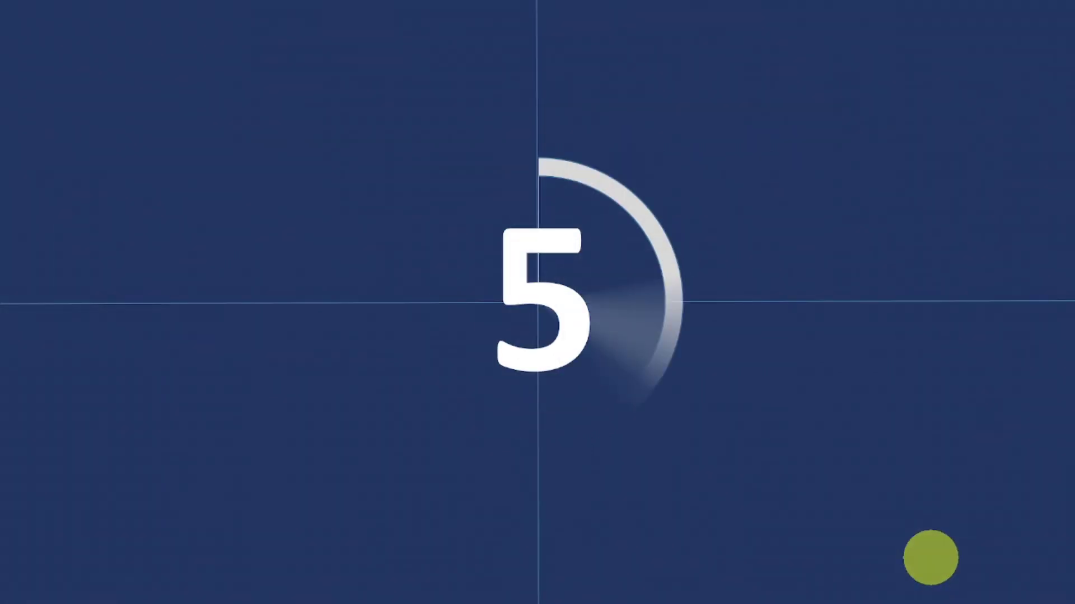